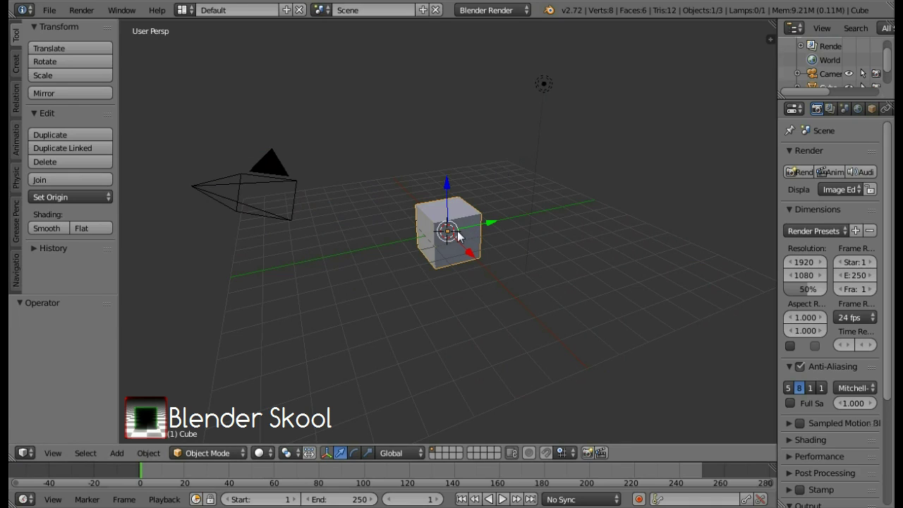
# Step: Delete the default cube and the lamp from the scene
pyautogui.keyDown('shift'); pyautogui.rightClick(550, 74); pyautogui.keyUp('shift')
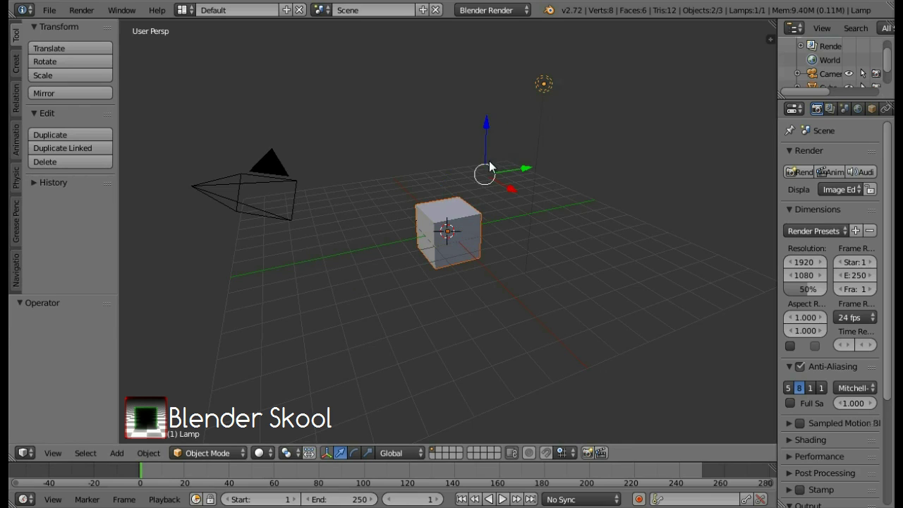
pyautogui.press('x')
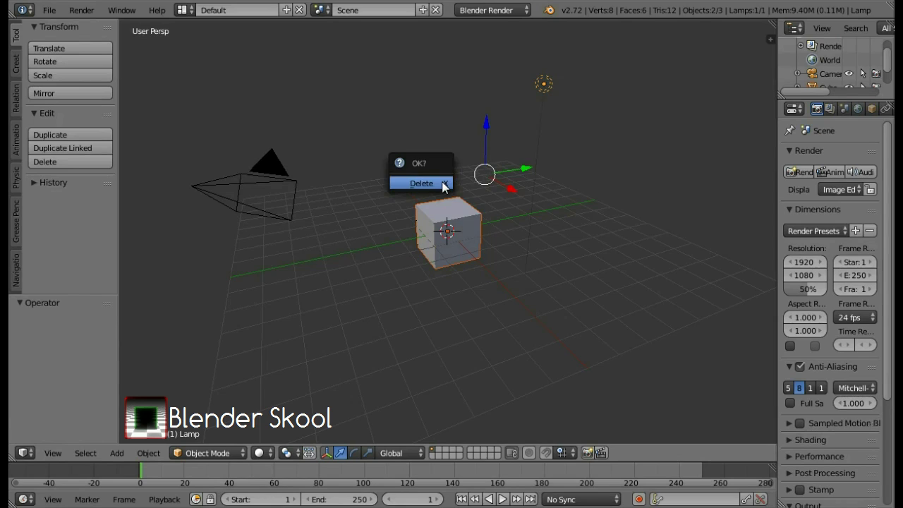
pyautogui.click(441, 181)
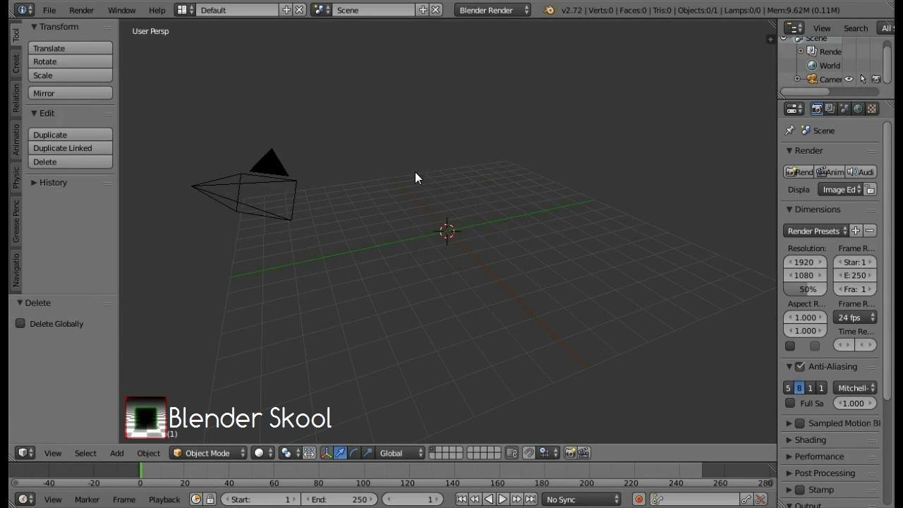
# Step: Add a text object at the scene centre and rotate it 90° about the X axis
pyautogui.hotkey('shift', 'a')
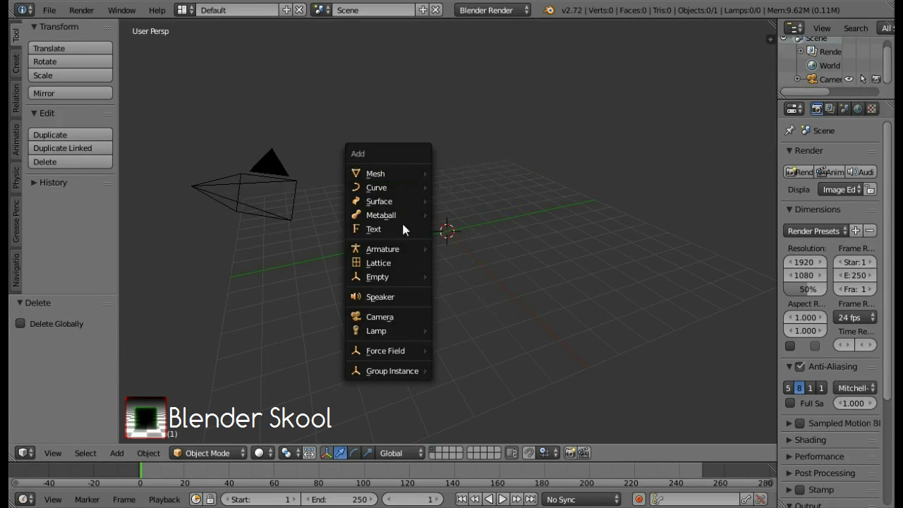
pyautogui.press('Return')
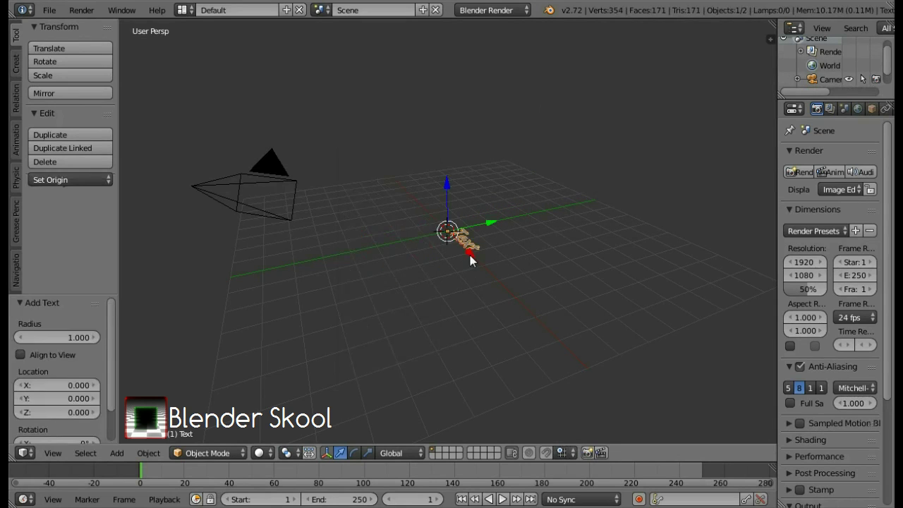
pyautogui.scroll(3, 470, 259)
pyautogui.scroll(5, 471, 260)
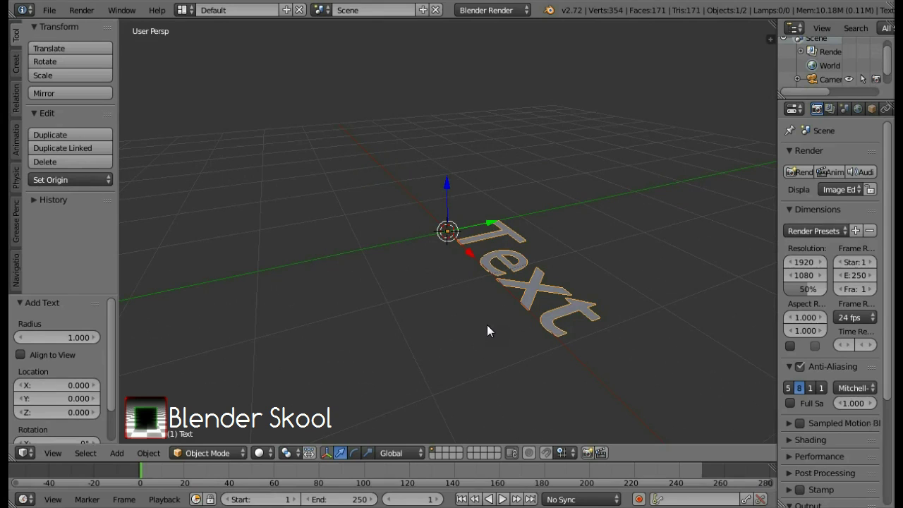
pyautogui.press('r')
pyautogui.press('x')
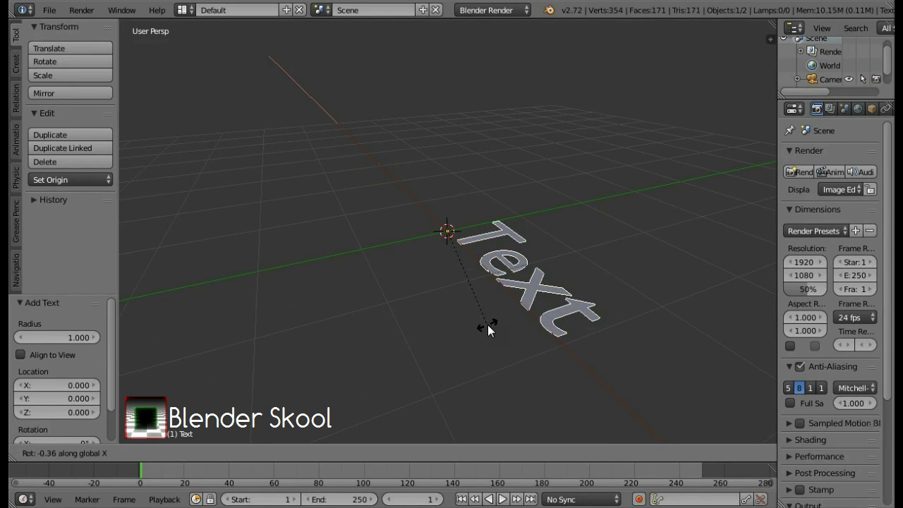
pyautogui.write('90')
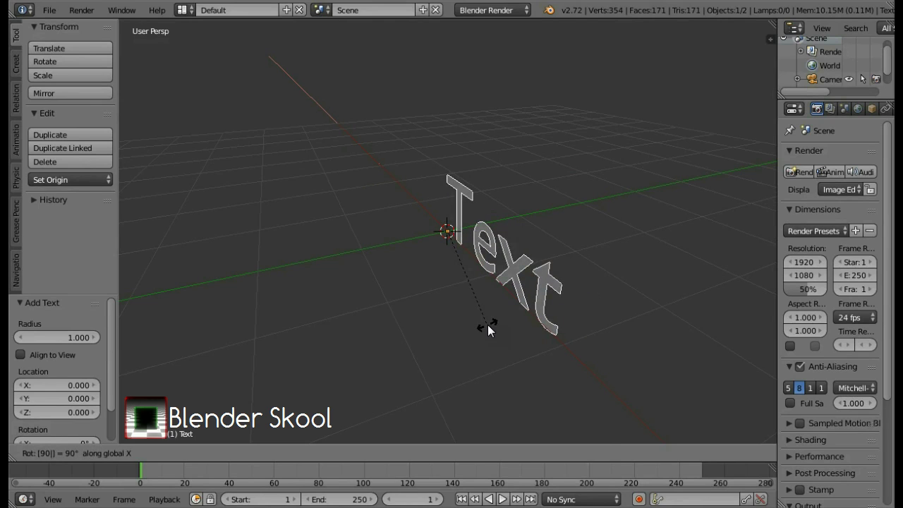
pyautogui.press('Return')
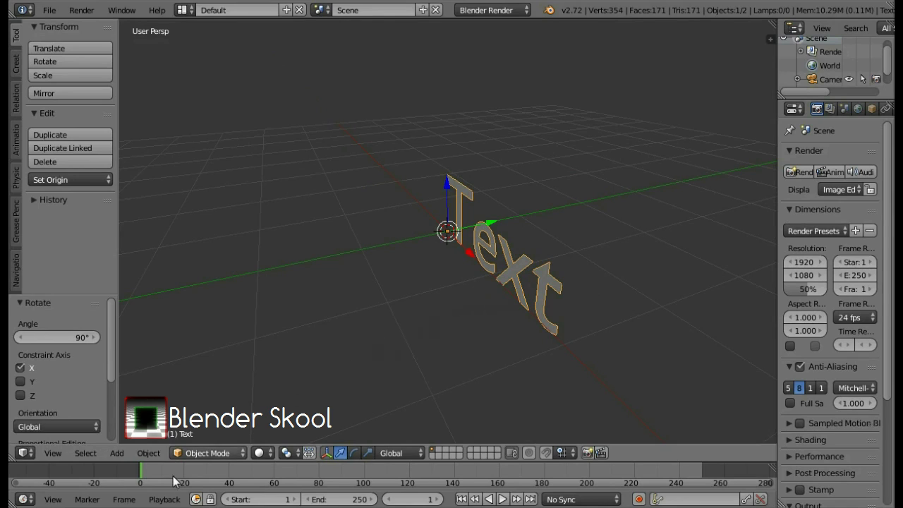
# Step: Replace the text object's content with "Blender" and return to Object Mode
pyautogui.click(195, 453)
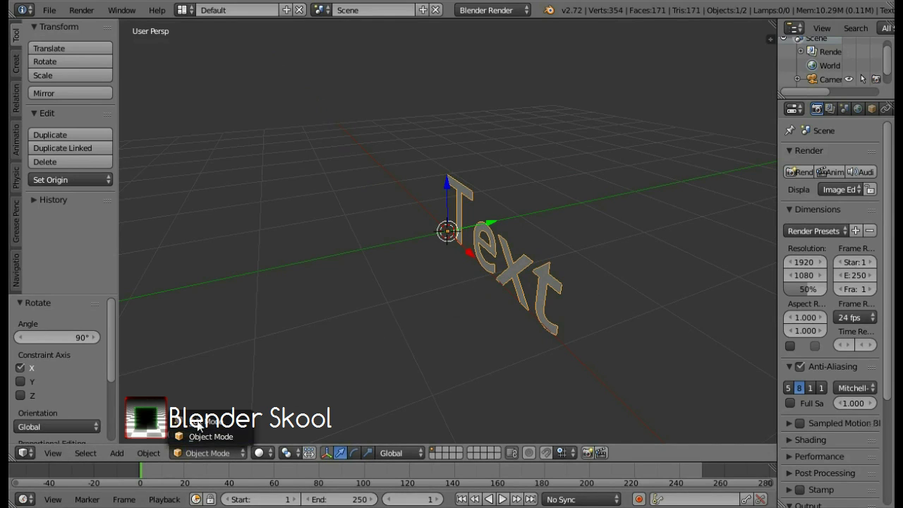
pyautogui.press('Tab')
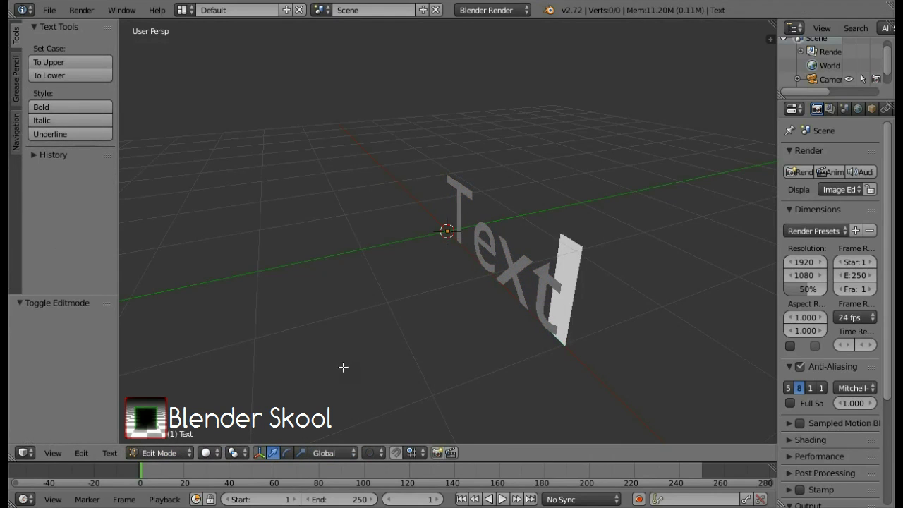
pyautogui.press('BackSpace')
pyautogui.press('BackSpace')
pyautogui.press('BackSpace')
pyautogui.press('BackSpace')
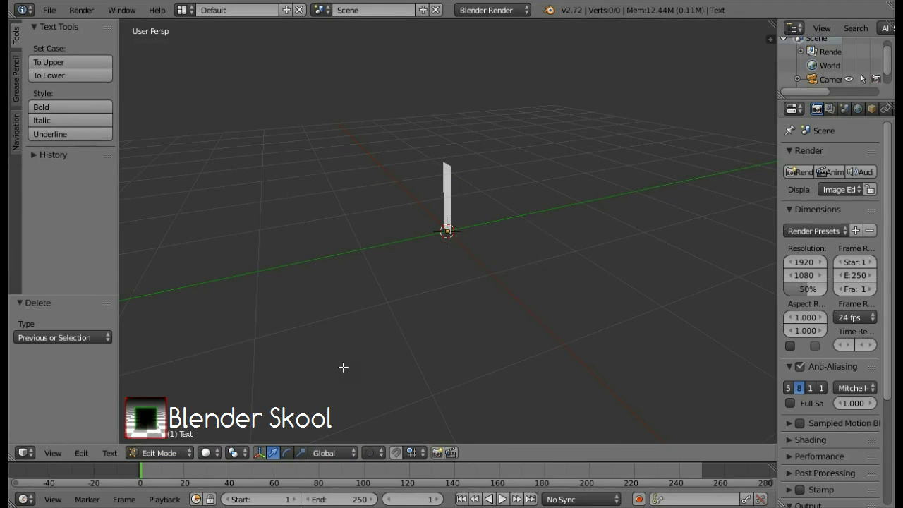
pyautogui.write('Blender')
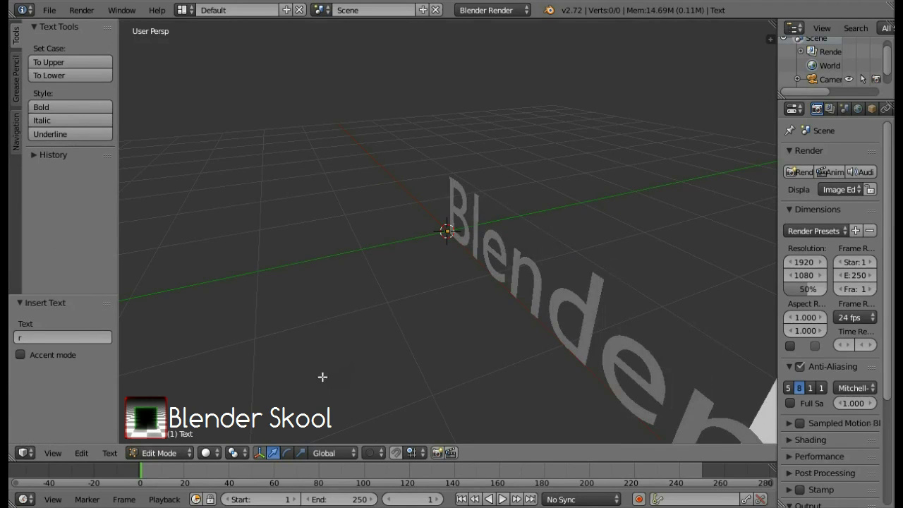
pyautogui.click(172, 454)
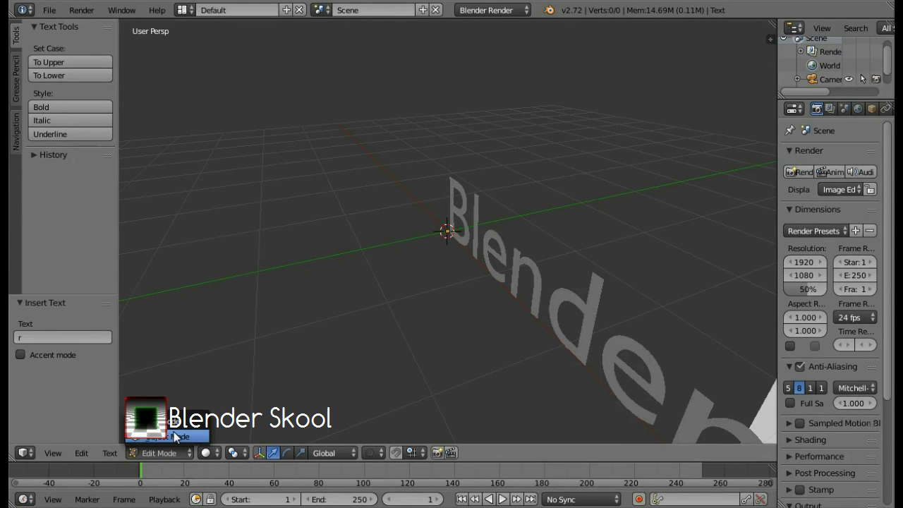
pyautogui.click(175, 439)
# Step: Load Walkway Black.ttf from C:\Windows\Fonts as the text's regular font
pyautogui.scroll(-2, 315, 350)
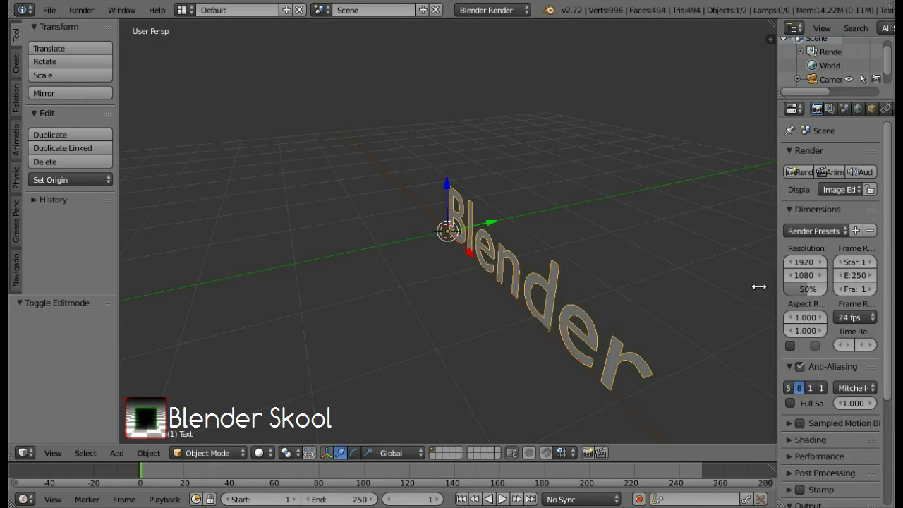
pyautogui.moveTo(776, 288); pyautogui.dragTo(675, 296)
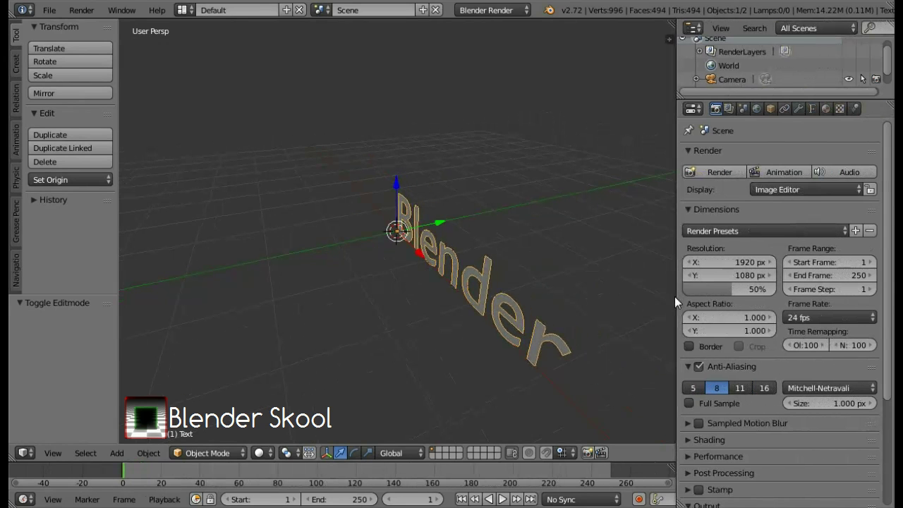
pyautogui.click(813, 108)
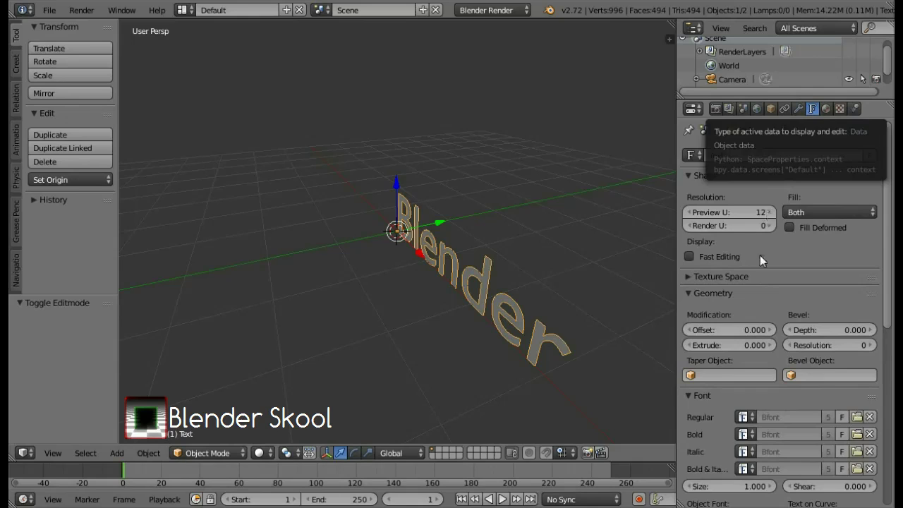
pyautogui.scroll(-3, 754, 306)
pyautogui.scroll(-3, 754, 306)
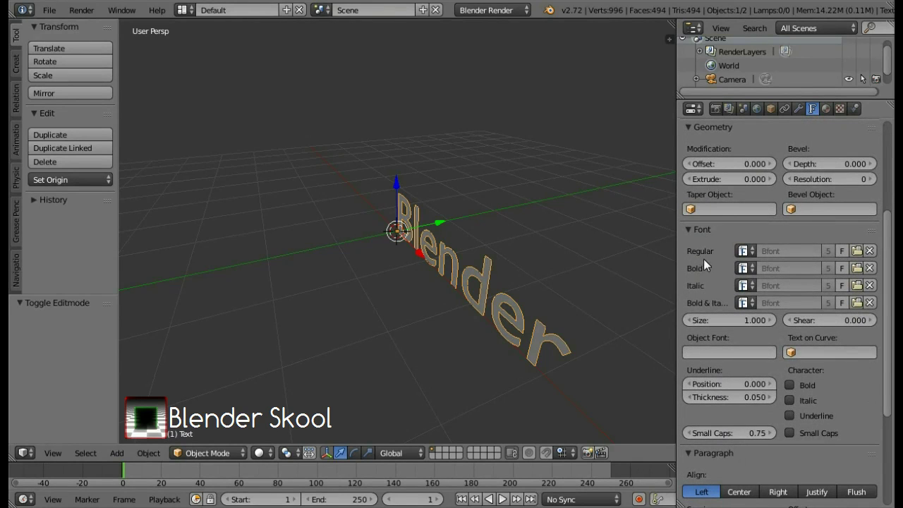
pyautogui.click(858, 251)
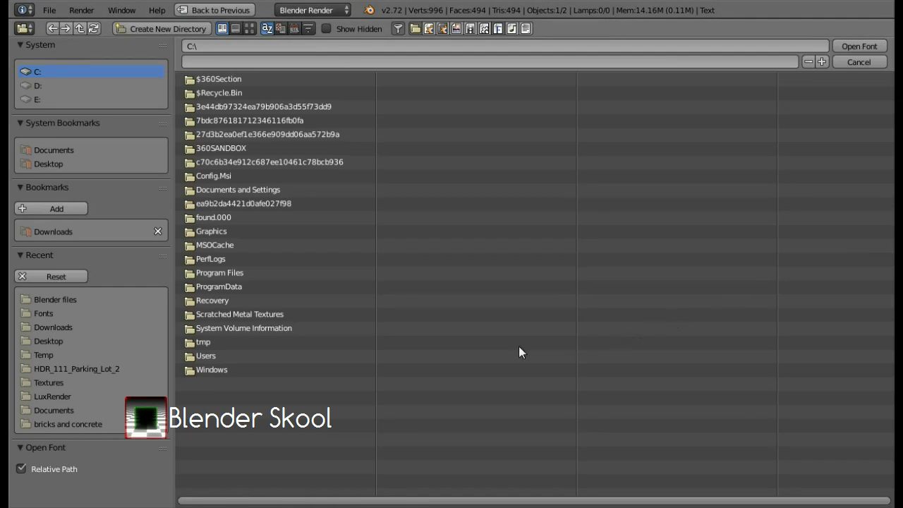
pyautogui.click(240, 368)
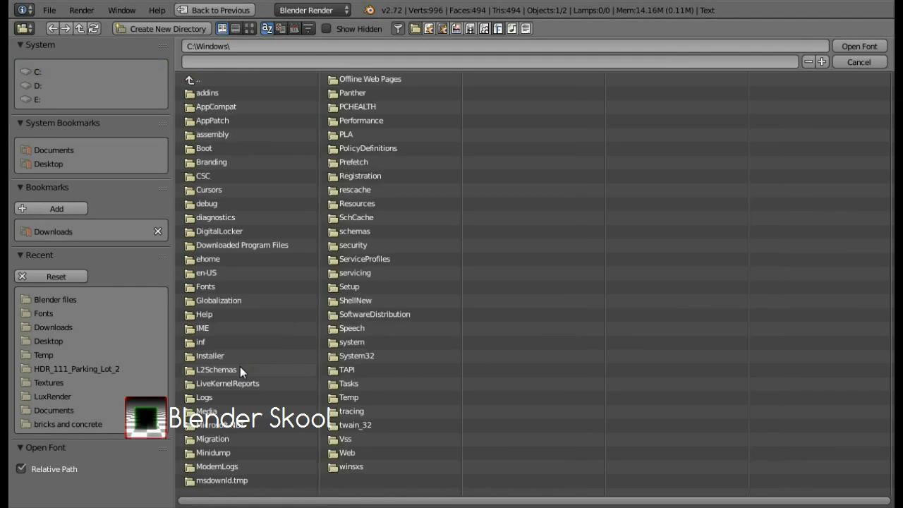
pyautogui.click(217, 285)
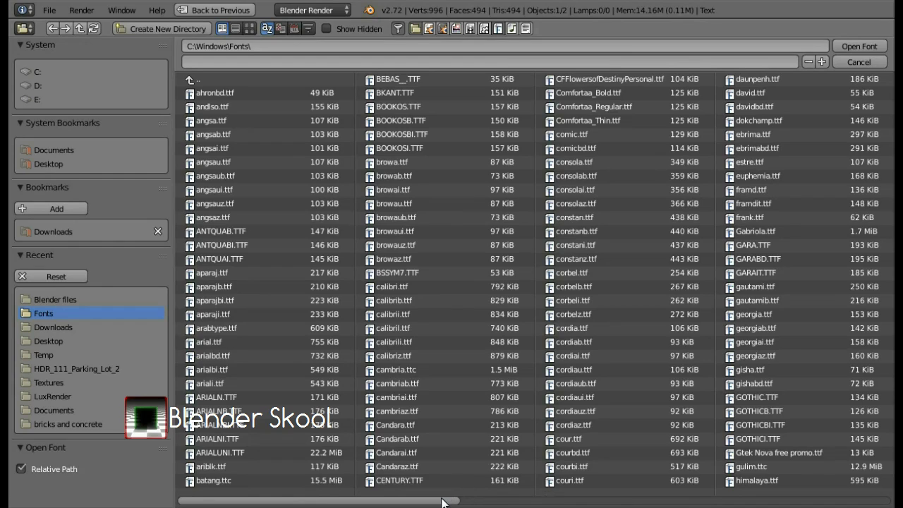
pyautogui.click(486, 501)
pyautogui.moveTo(530, 502); pyautogui.dragTo(866, 497)
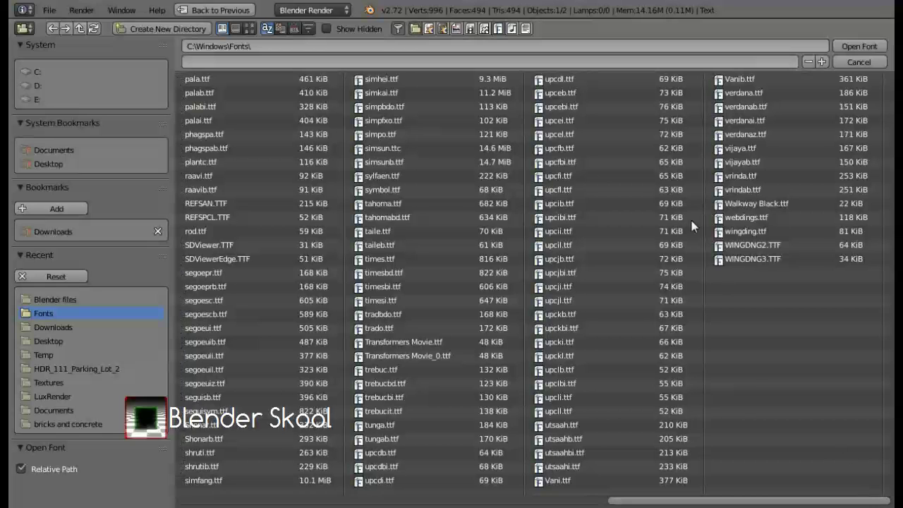
pyautogui.click(757, 203)
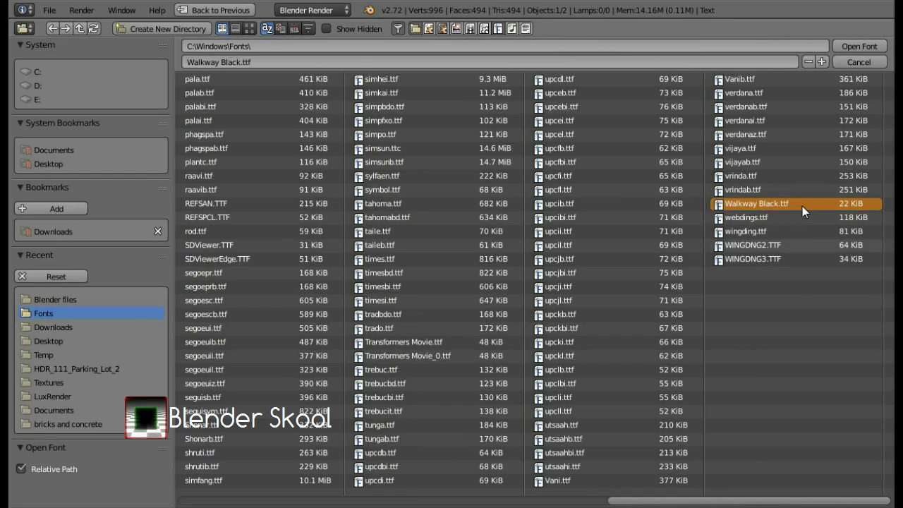
pyautogui.click(860, 46)
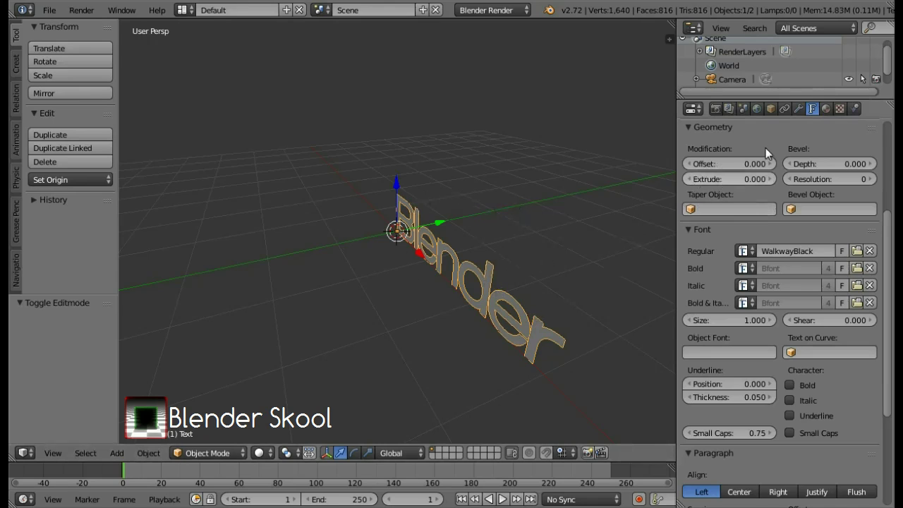
# Step: Set the text's extrusion to 0.07 and its bevel to depth 0.02 with resolution 5
pyautogui.click(726, 179)
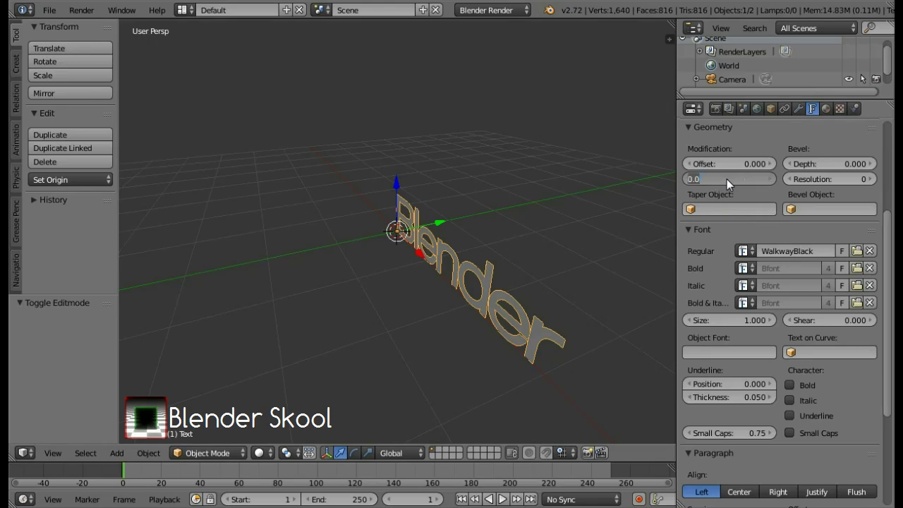
pyautogui.write('0.07')
pyautogui.press('Return')
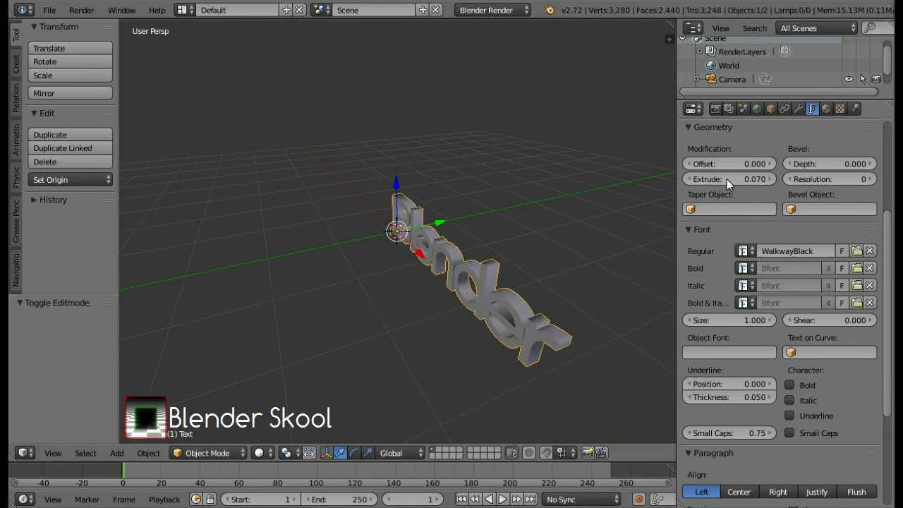
pyautogui.click(833, 164)
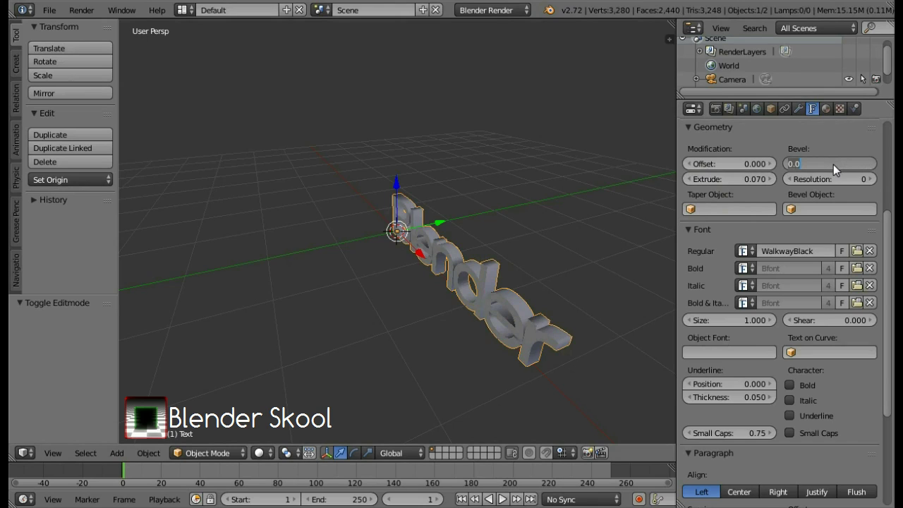
pyautogui.write('0.02')
pyautogui.press('Return')
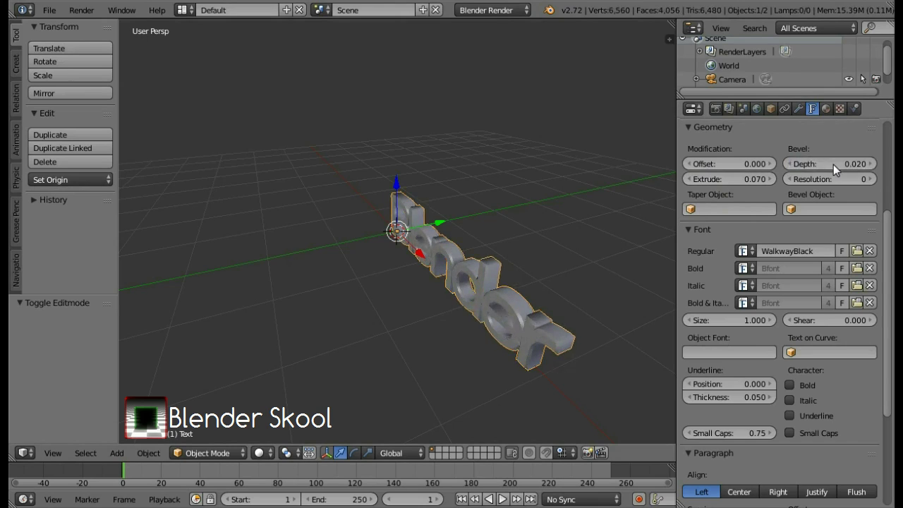
pyautogui.keyDown('ctrl'); pyautogui.scroll(5, 824, 179); pyautogui.keyUp('ctrl')
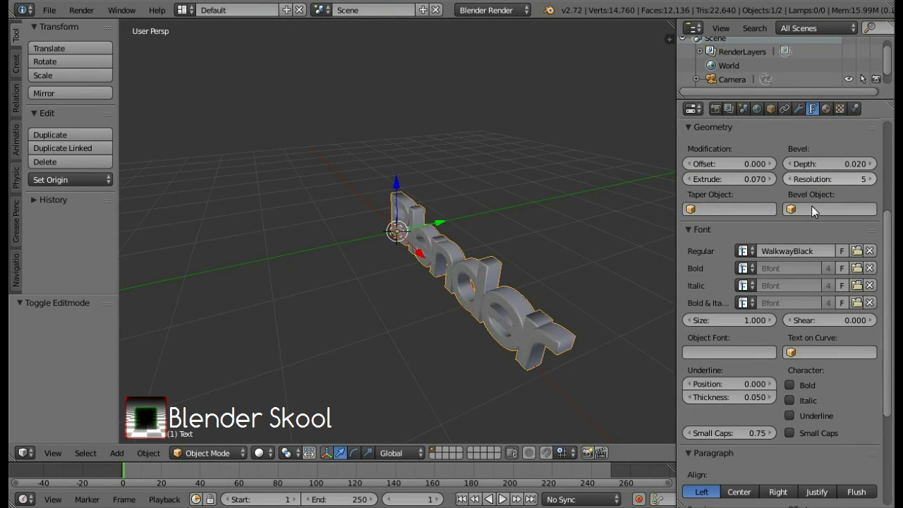
# Step: Align the text paragraph to Center and set the text shape's fill mode to None
pyautogui.scroll(-5, 812, 207)
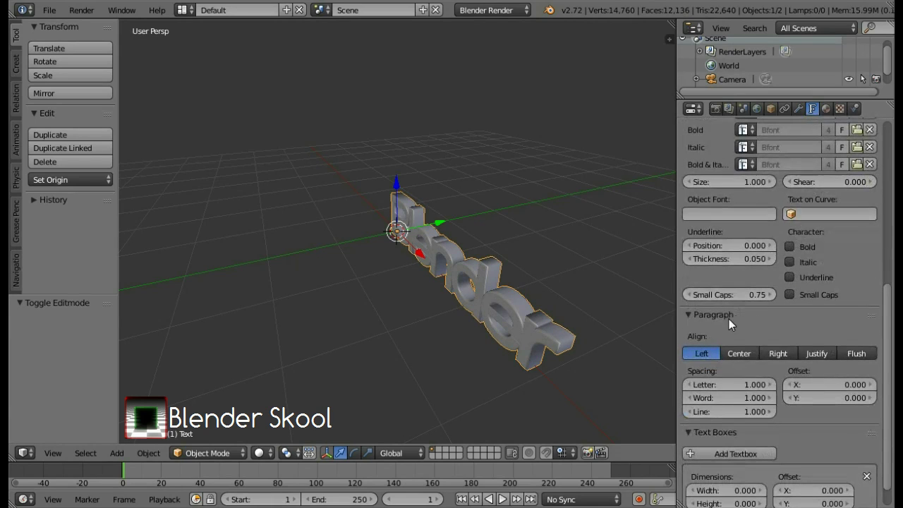
pyautogui.click(737, 355)
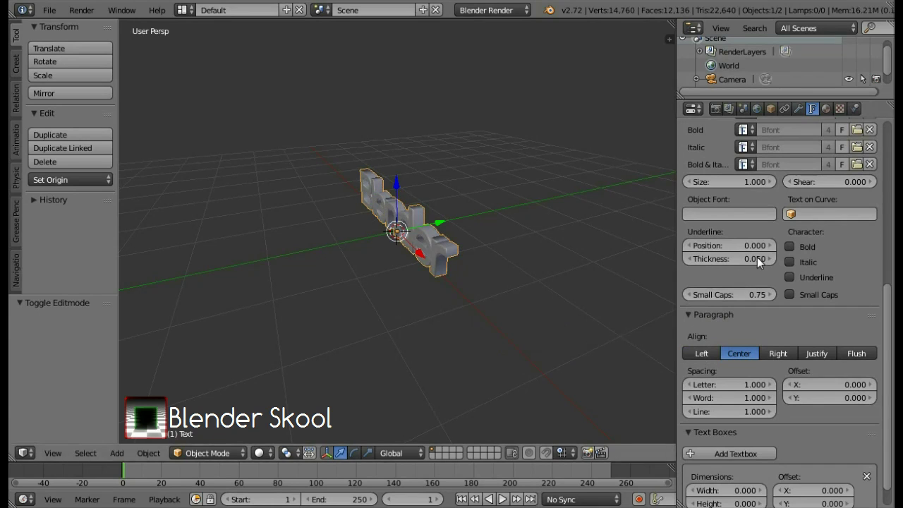
pyautogui.scroll(3, 757, 257)
pyautogui.scroll(7, 777, 200)
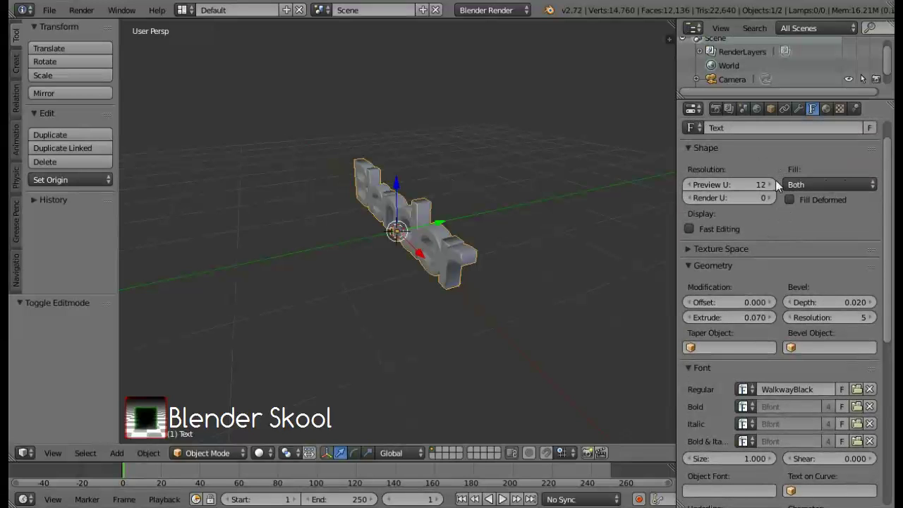
pyautogui.click(790, 182)
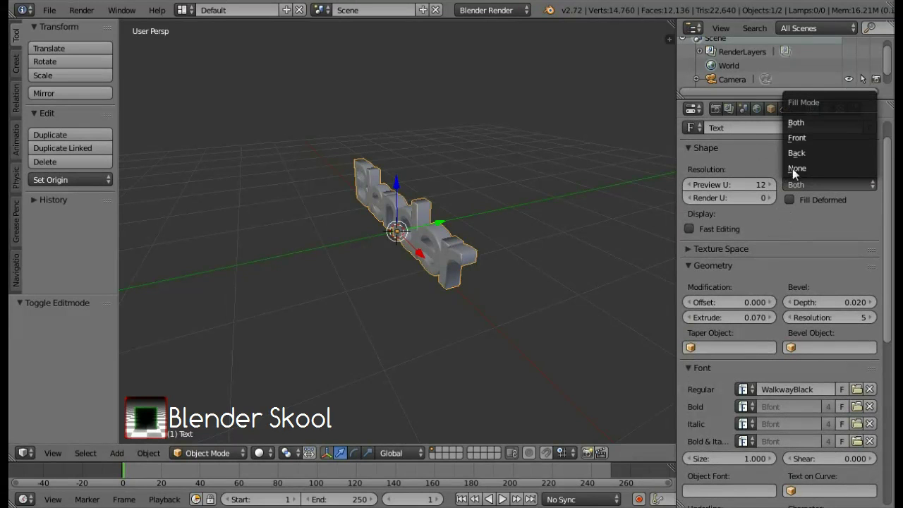
pyautogui.click(793, 168)
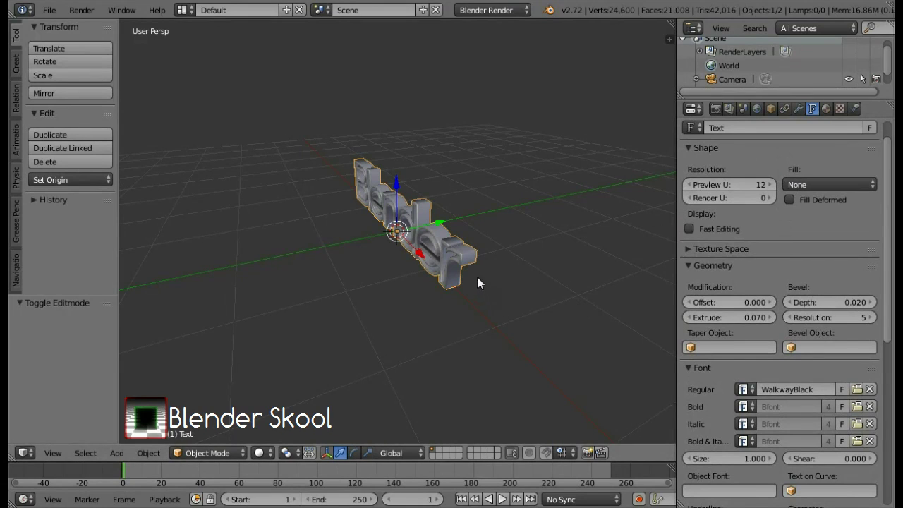
# Step: Duplicate the "Blender" text in place and set the copy's fill mode to Both
pyautogui.hotkey('shift', 'd')
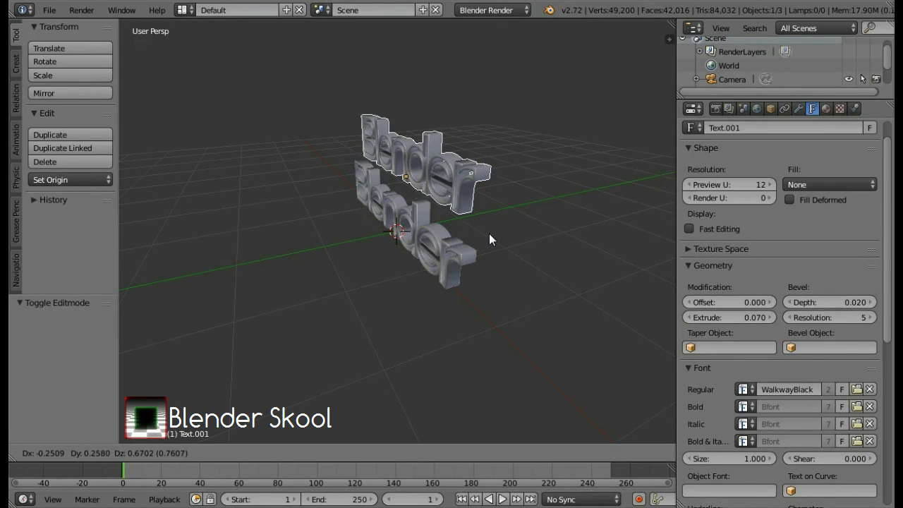
pyautogui.rightClick(517, 330)
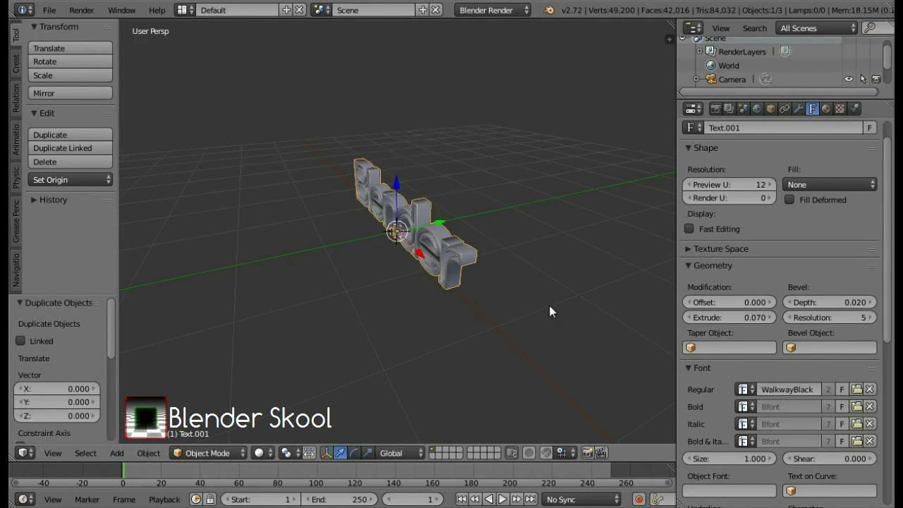
pyautogui.click(823, 182)
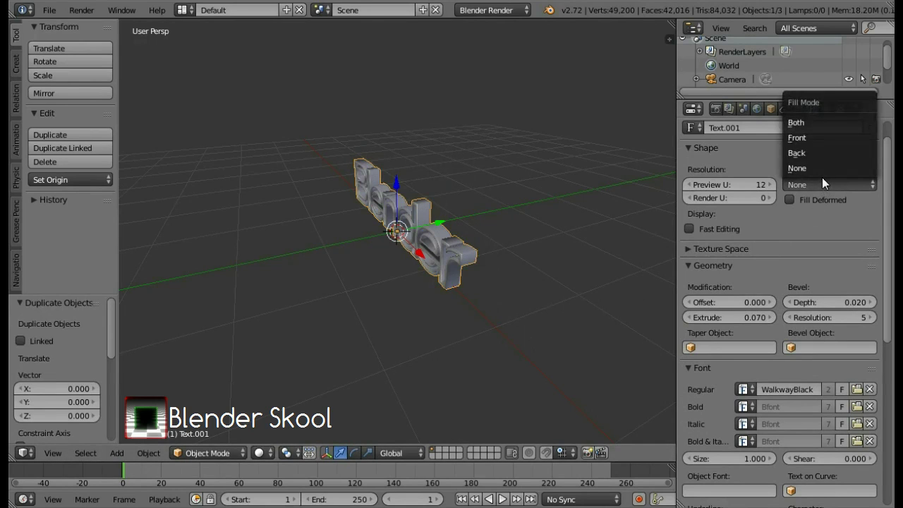
pyautogui.click(799, 123)
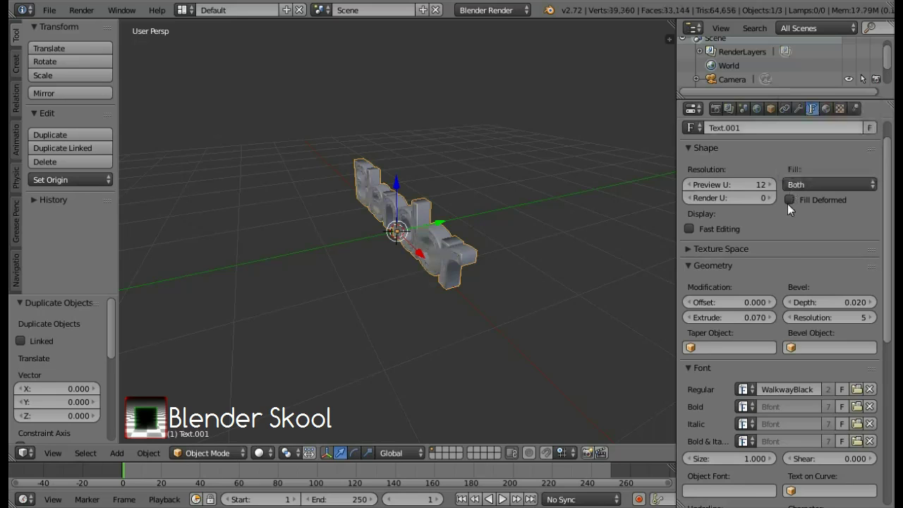
# Step: Set the duplicate text's bevel depth to 0 and its bevel resolution to 0
pyautogui.click(822, 301)
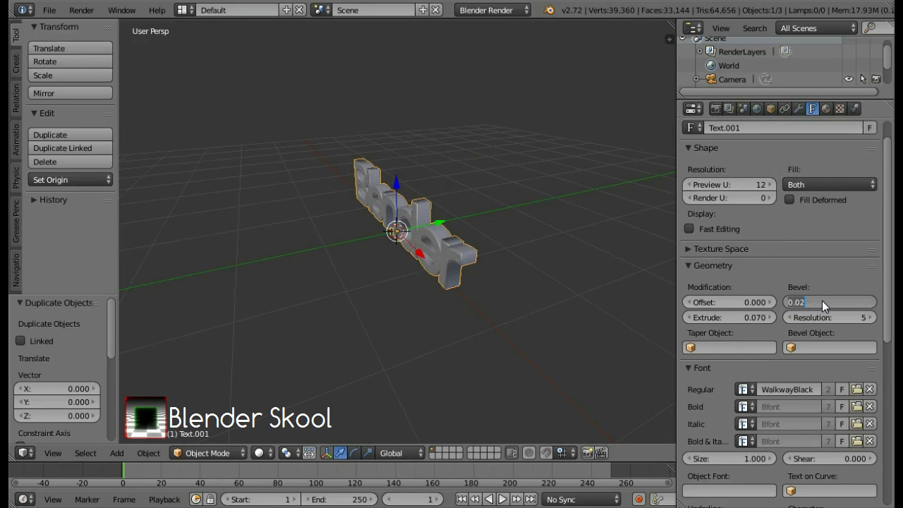
pyautogui.write('0')
pyautogui.press('Return')
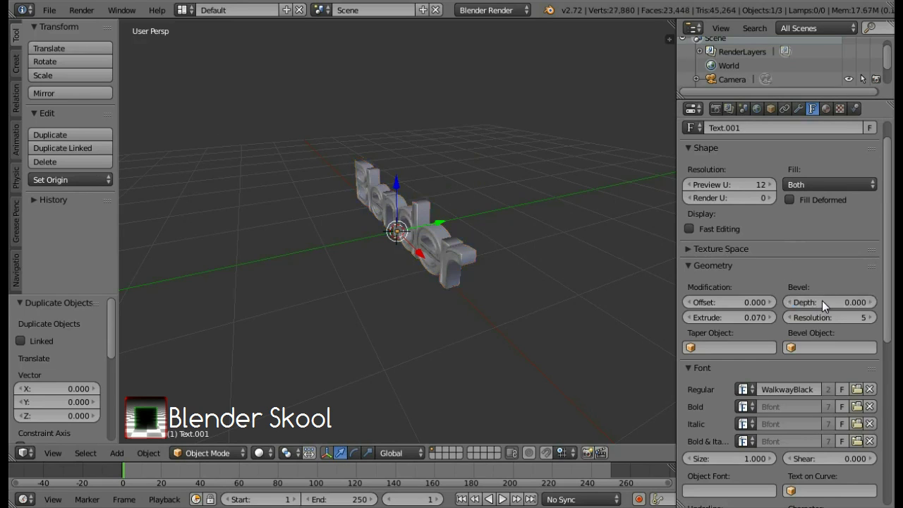
pyautogui.click(826, 316)
pyautogui.write('0')
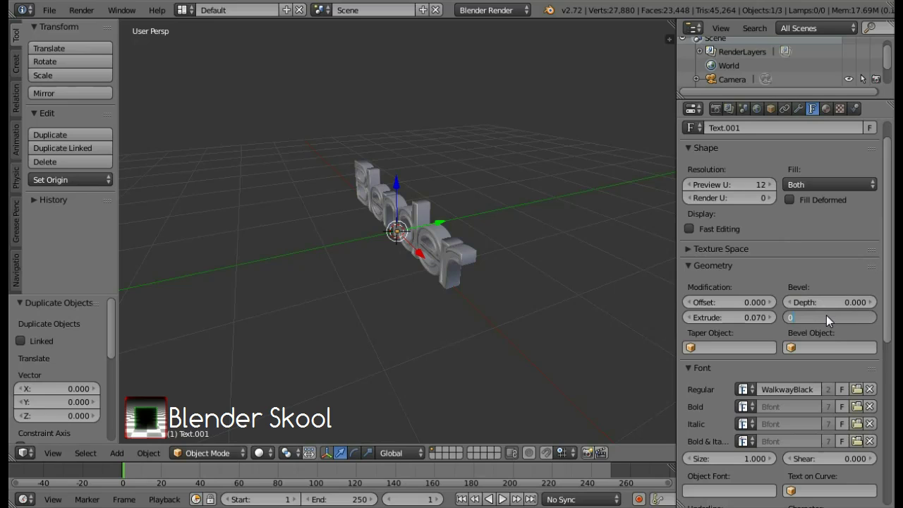
pyautogui.press('Return')
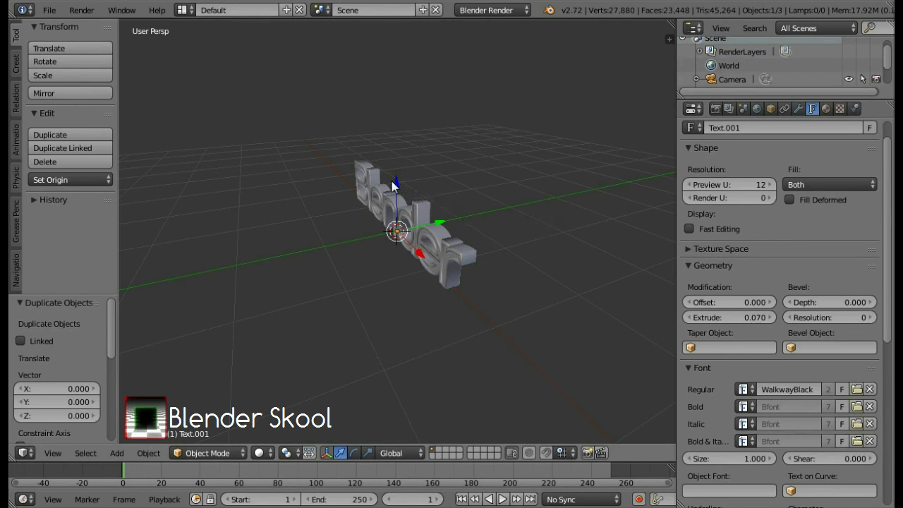
# Step: Select the original unfilled, beveled text and convert it to a mesh
pyautogui.rightClick(359, 161)
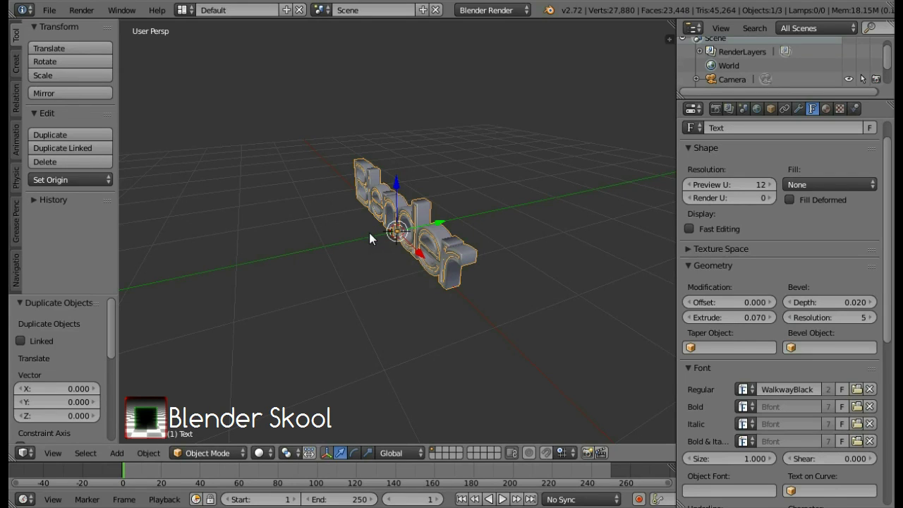
pyautogui.hotkey('alt', 'c')
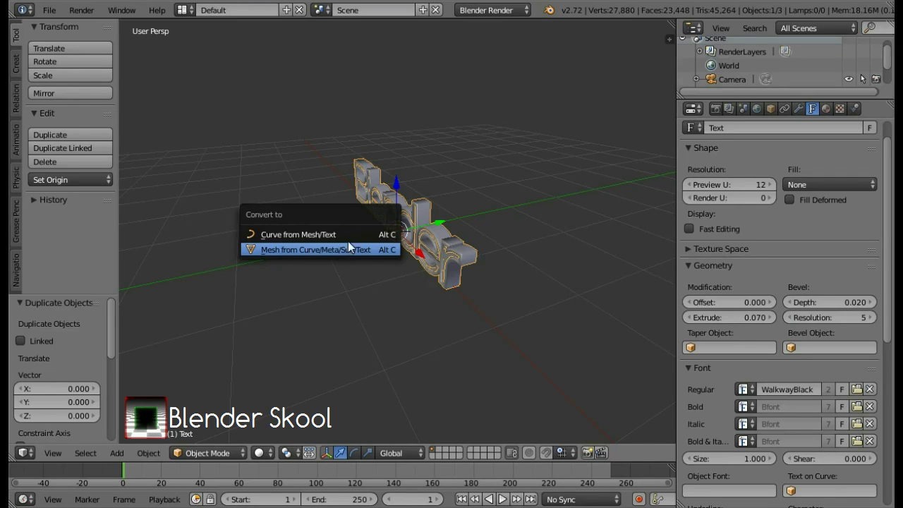
pyautogui.click(353, 243)
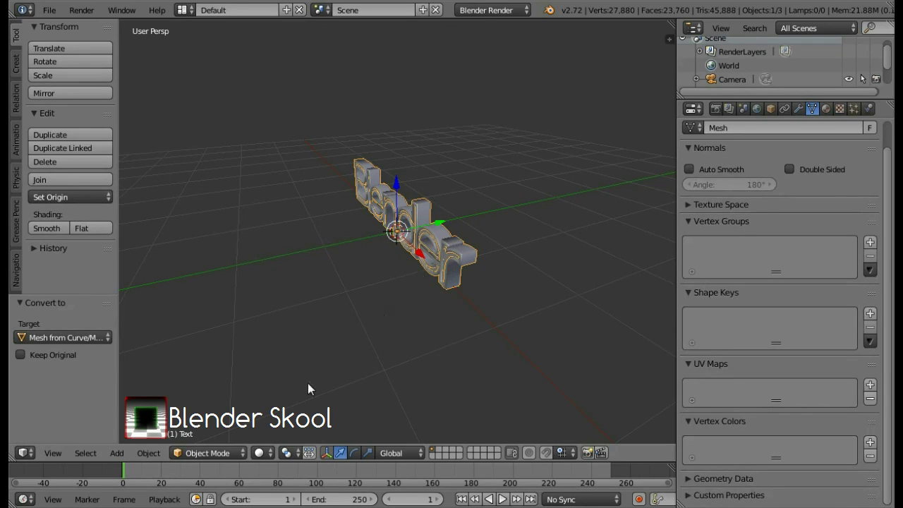
# Step: Remove doubles from all vertices of the converted text mesh in Edit Mode and return to Object Mode
pyautogui.click(238, 453)
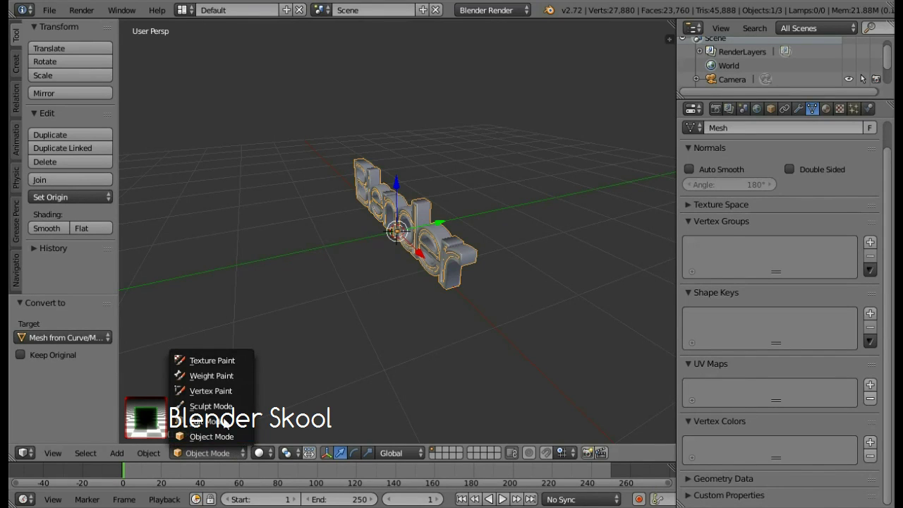
pyautogui.click(225, 422)
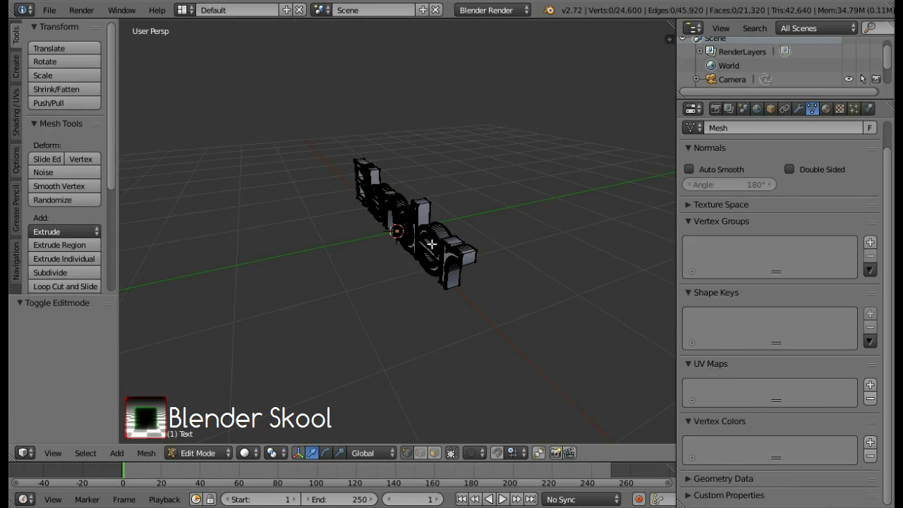
pyautogui.press('a')
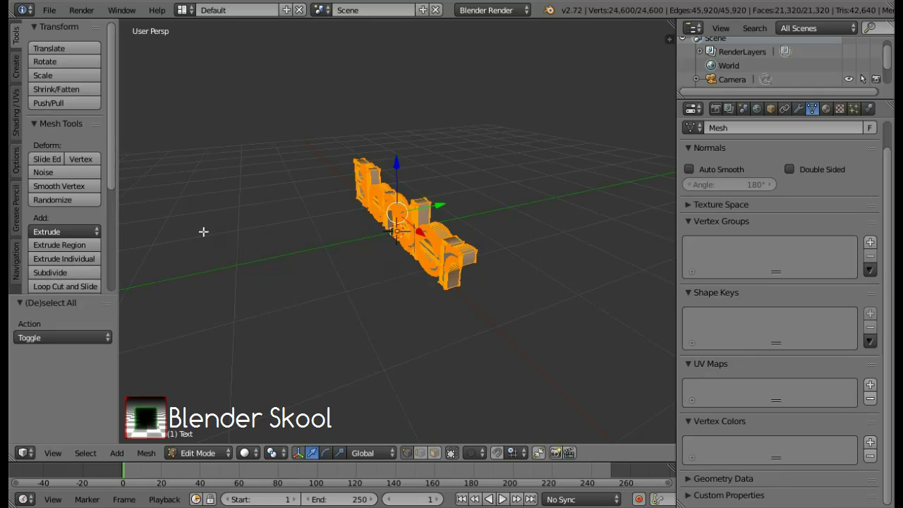
pyautogui.scroll(-2, 87, 180)
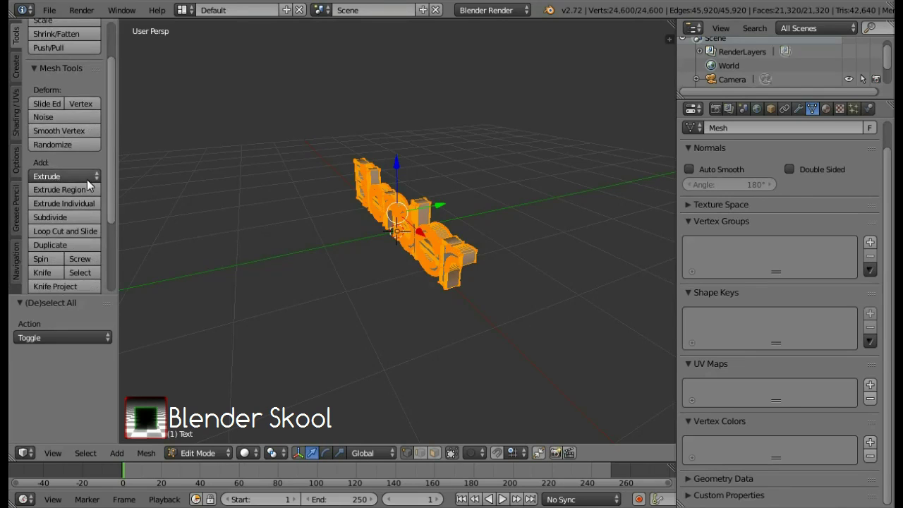
pyautogui.scroll(-3, 87, 179)
pyautogui.scroll(-1, 78, 184)
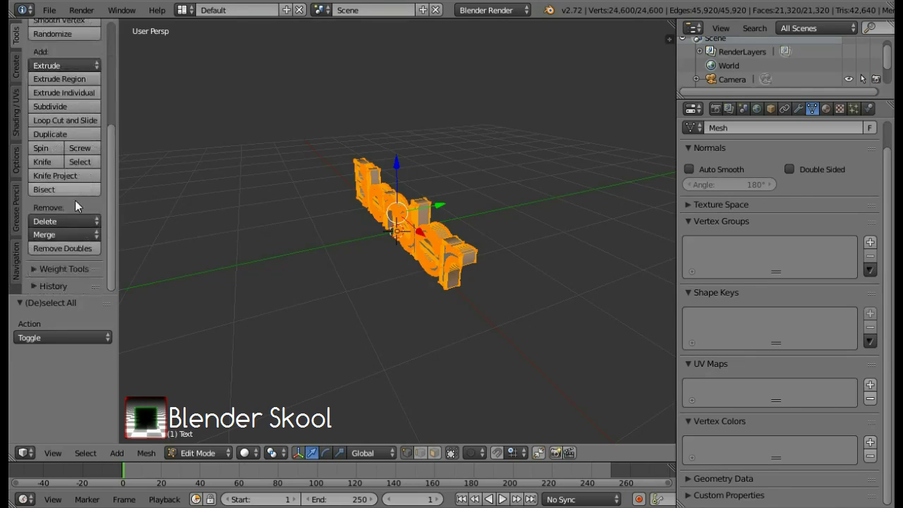
pyautogui.click(63, 247)
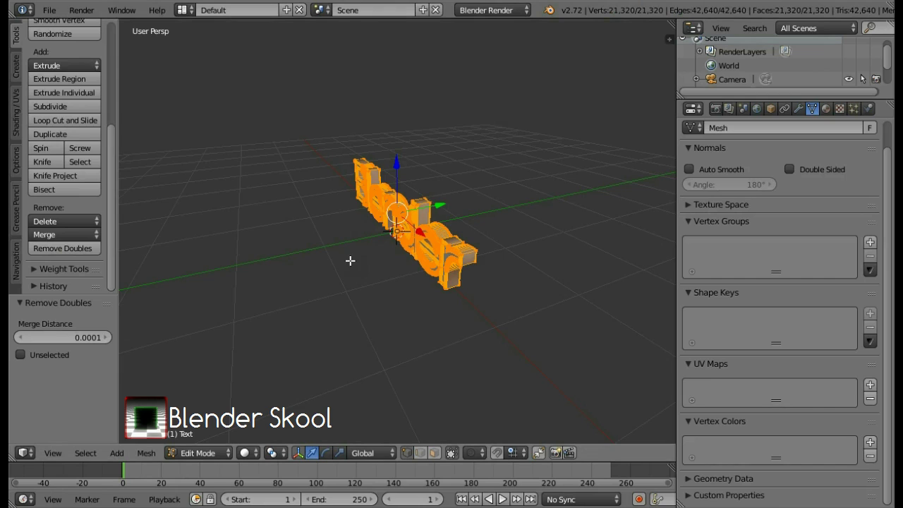
pyautogui.click(204, 453)
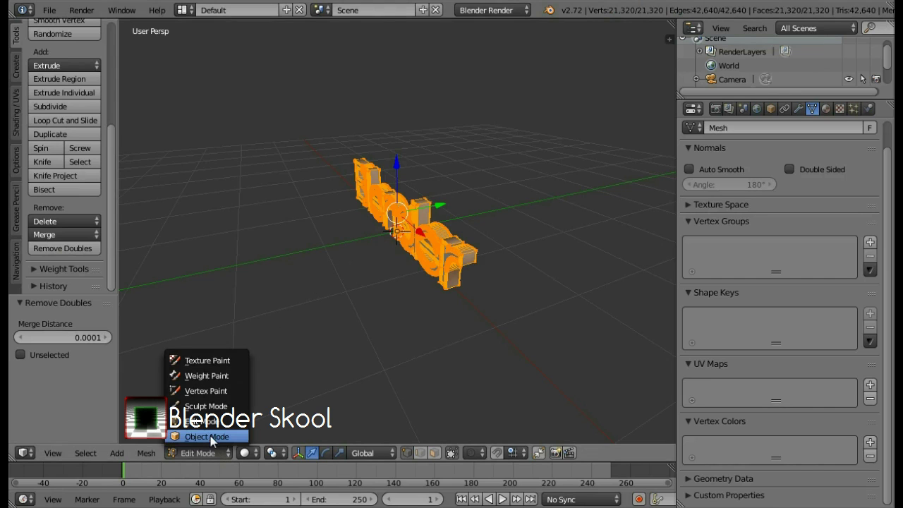
pyautogui.click(208, 437)
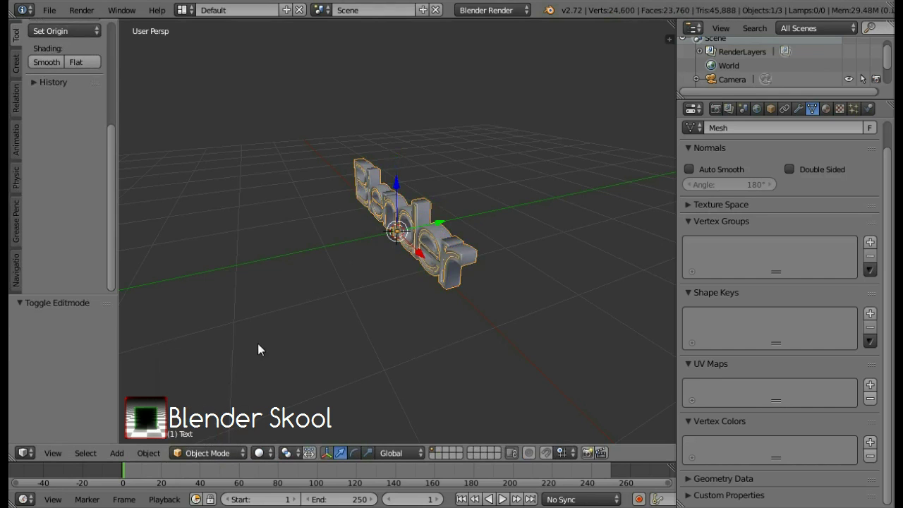
# Step: Add an Edge Split modifier with a 30° split angle to the text mesh and apply it
pyautogui.click(799, 108)
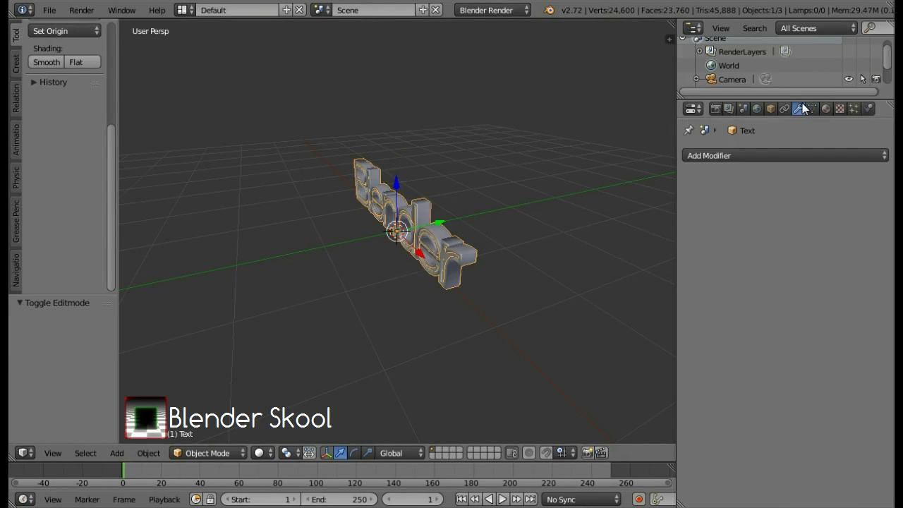
pyautogui.click(756, 155)
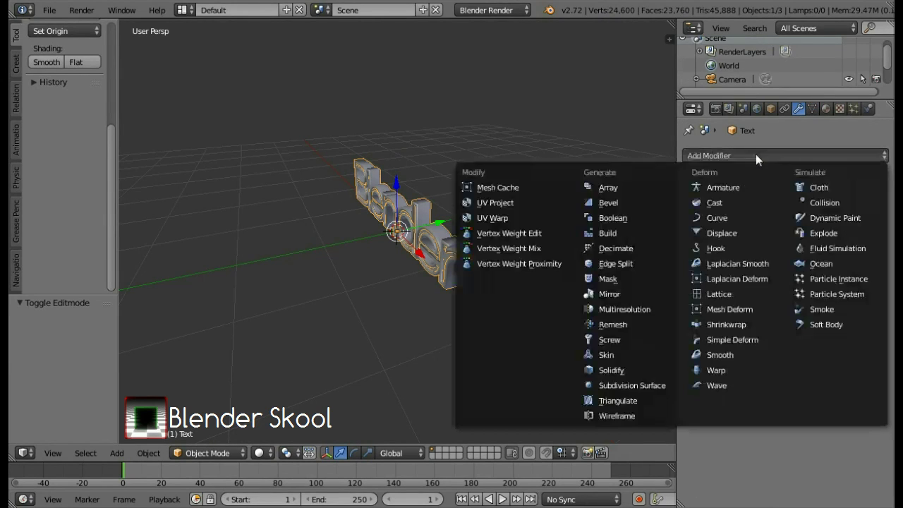
pyautogui.click(606, 265)
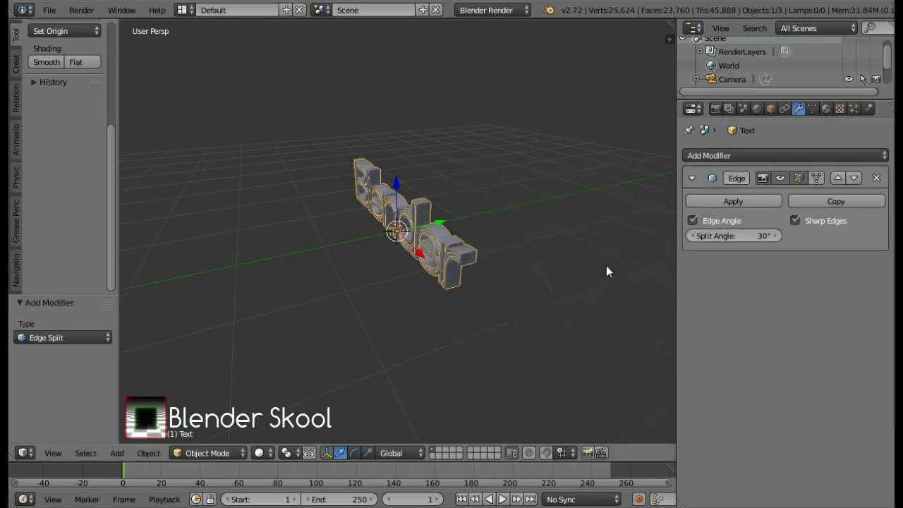
pyautogui.click(717, 201)
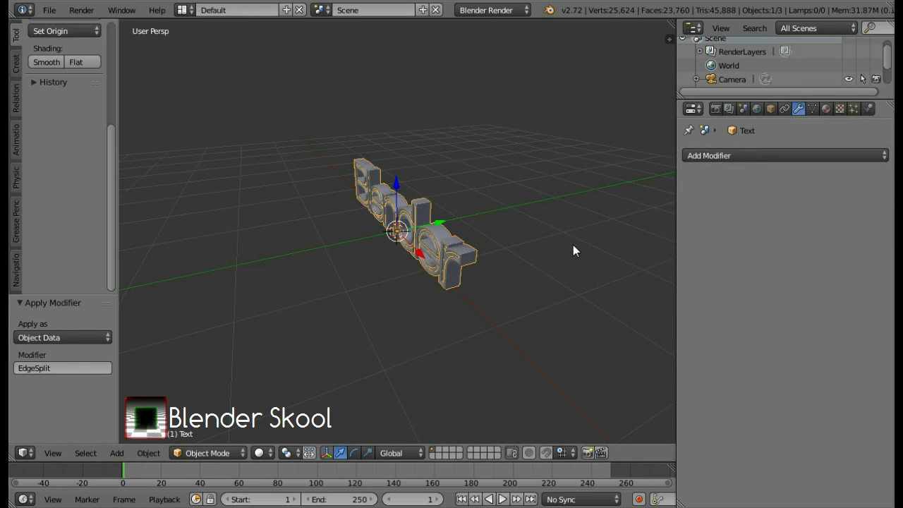
# Step: Set the 3D viewport to the front orthographic view
pyautogui.click(53, 453)
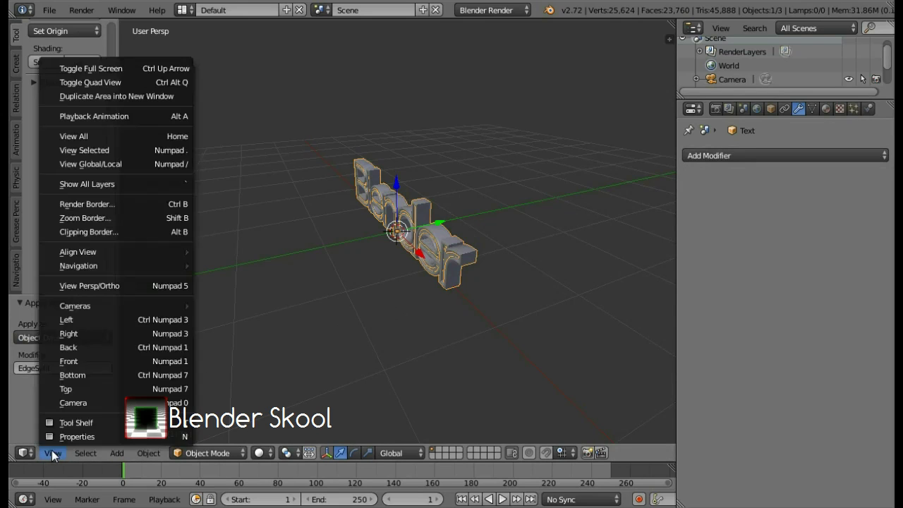
pyautogui.click(69, 363)
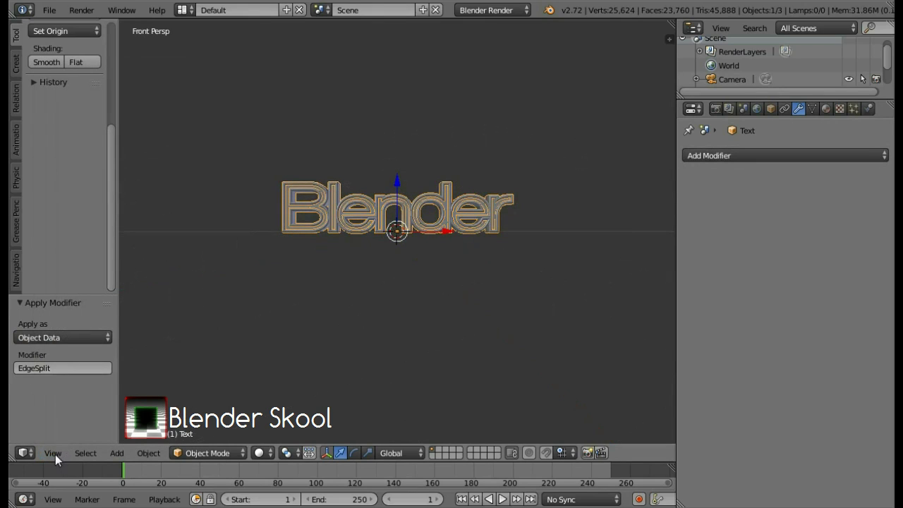
pyautogui.click(51, 453)
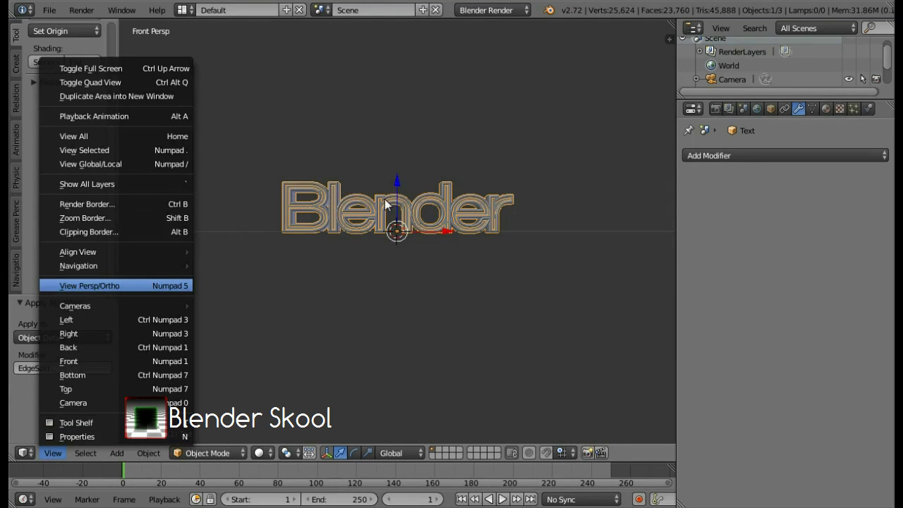
pyautogui.press('KP_5')
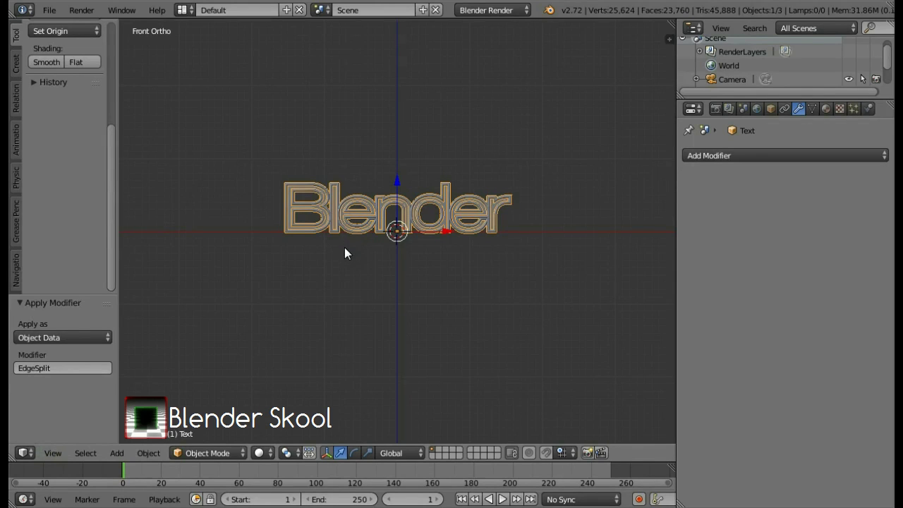
# Step: Add a plane mesh at the 3D cursor and scale it by 100
pyautogui.hotkey('shift', 'a')
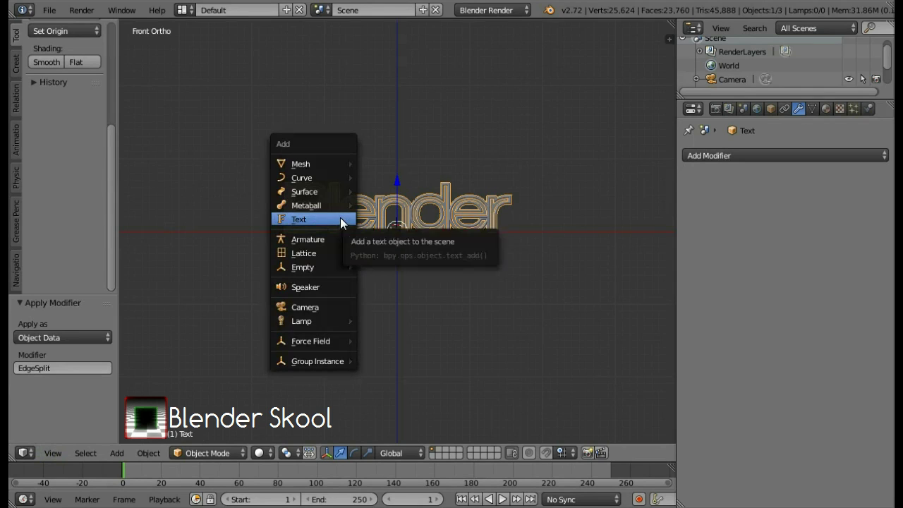
pyautogui.moveTo(303, 165)
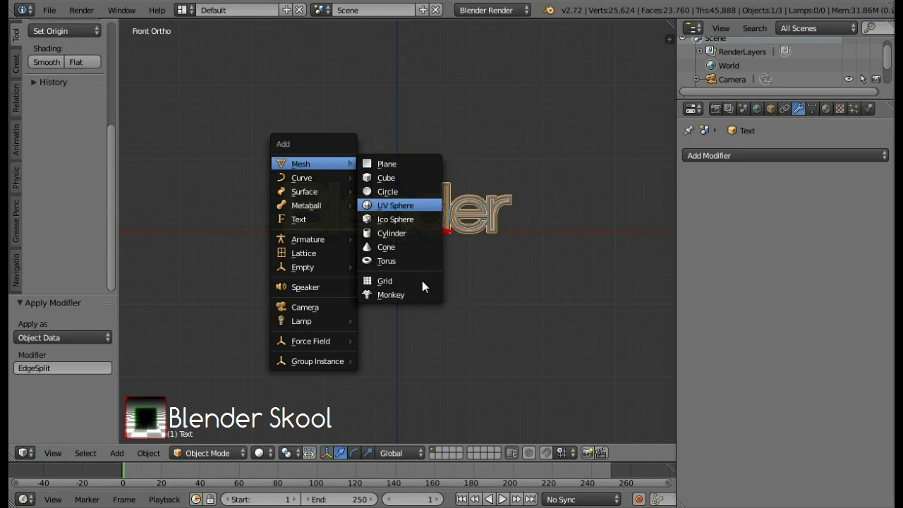
pyautogui.click(376, 163)
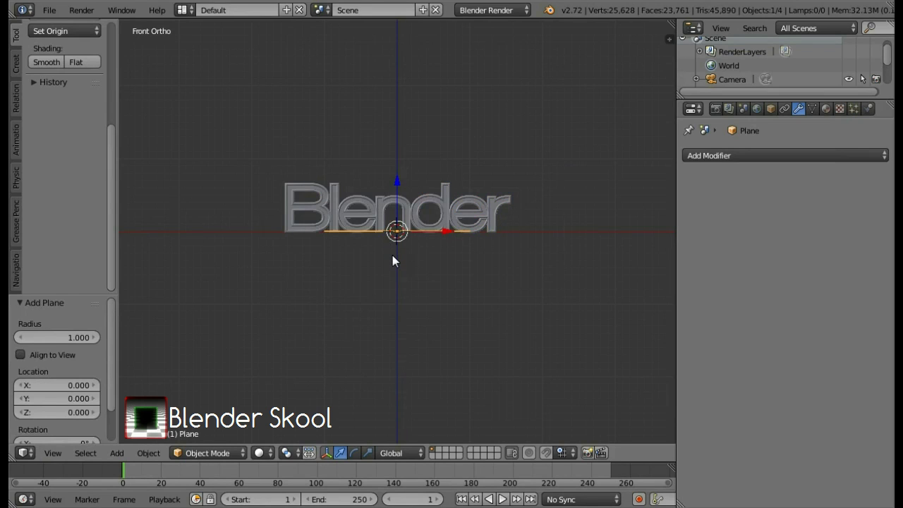
pyautogui.write('s100')
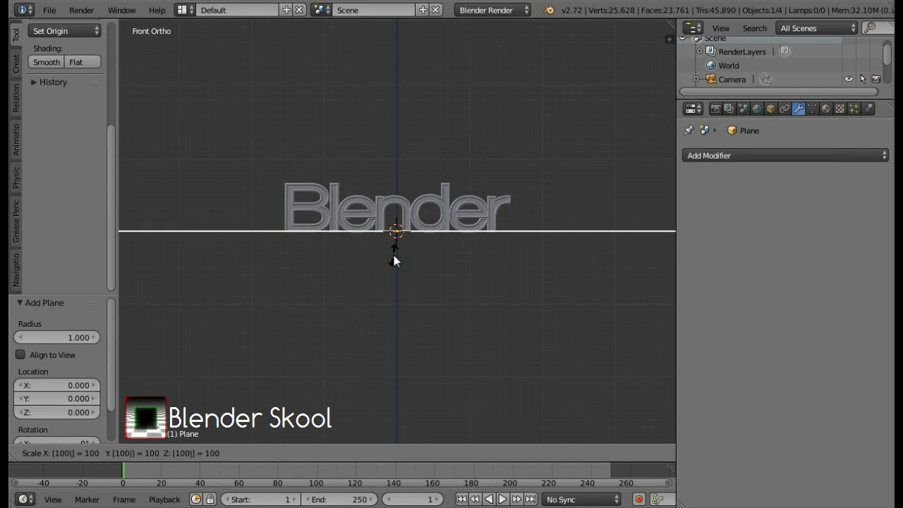
pyautogui.press('Return')
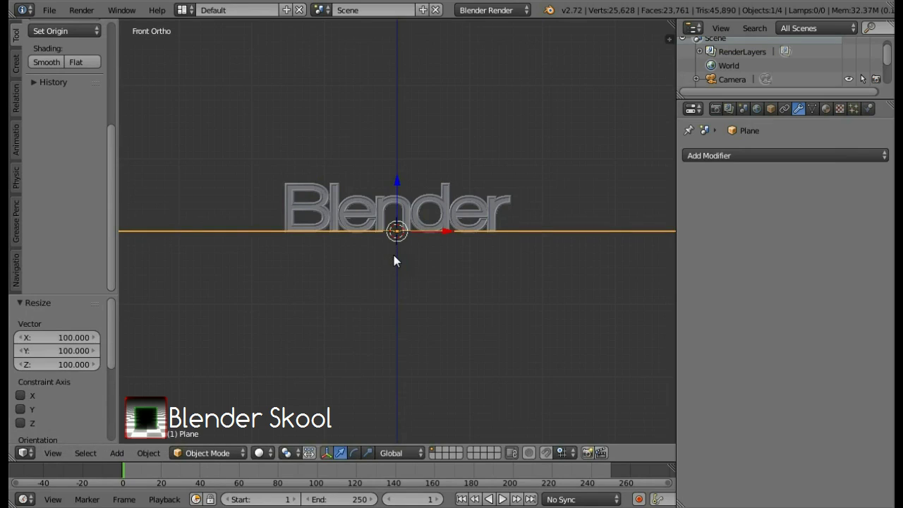
# Step: Rotate the plane 90° about the global X axis
pyautogui.press('r')
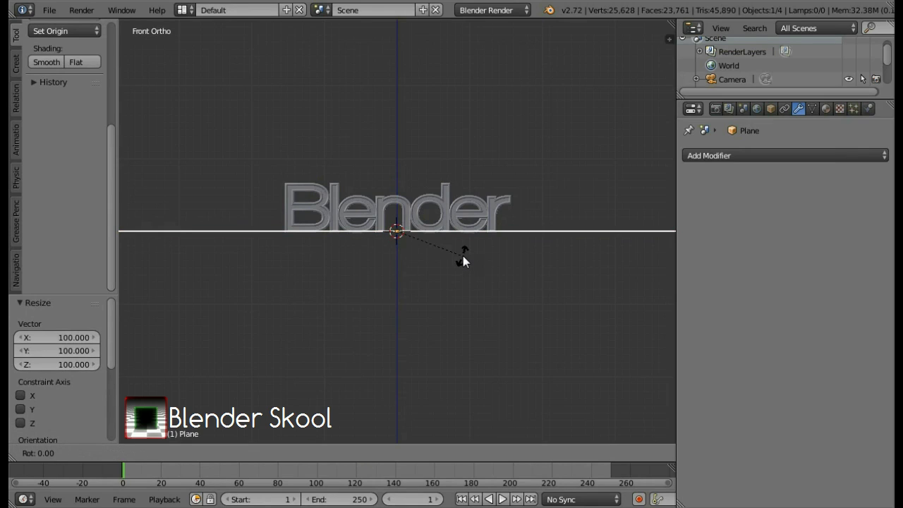
pyautogui.write('x')
pyautogui.write('90')
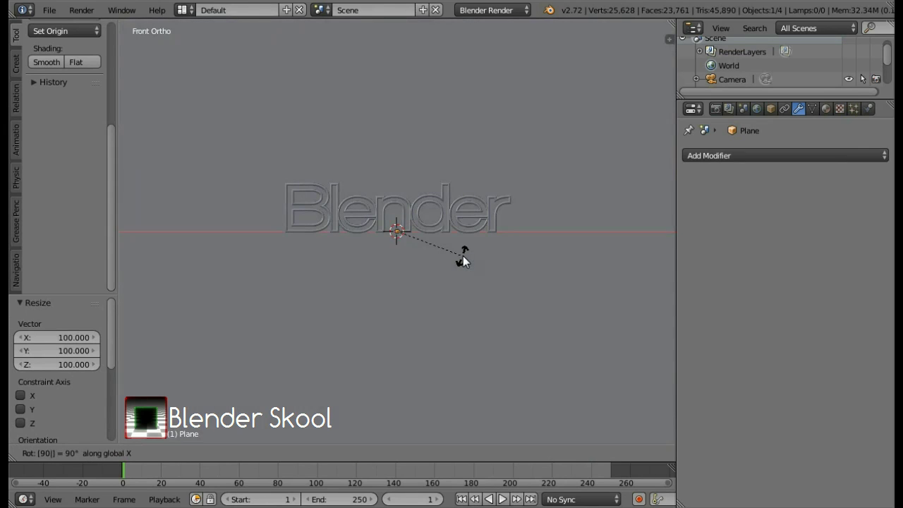
pyautogui.press('Return')
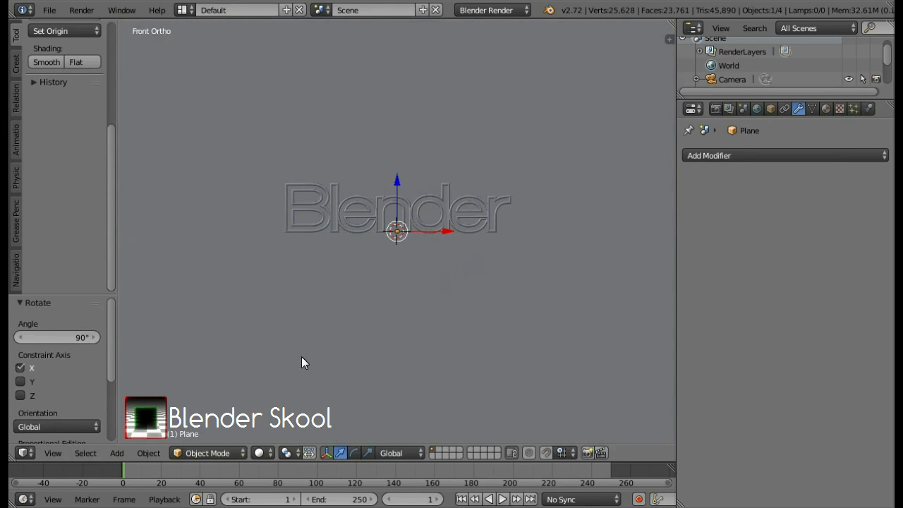
# Step: In the right orthographic view, move the backdrop plane about 0.09 along Y to the back face of the text
pyautogui.click(53, 453)
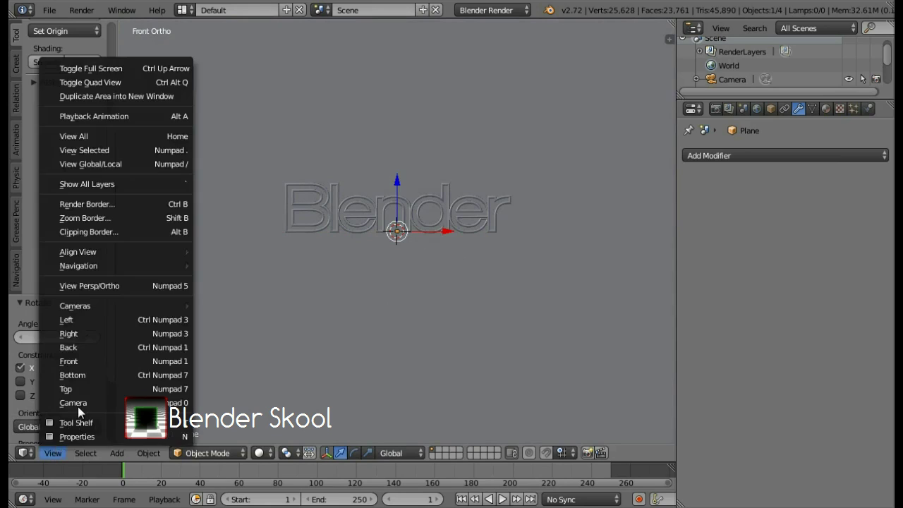
pyautogui.click(58, 334)
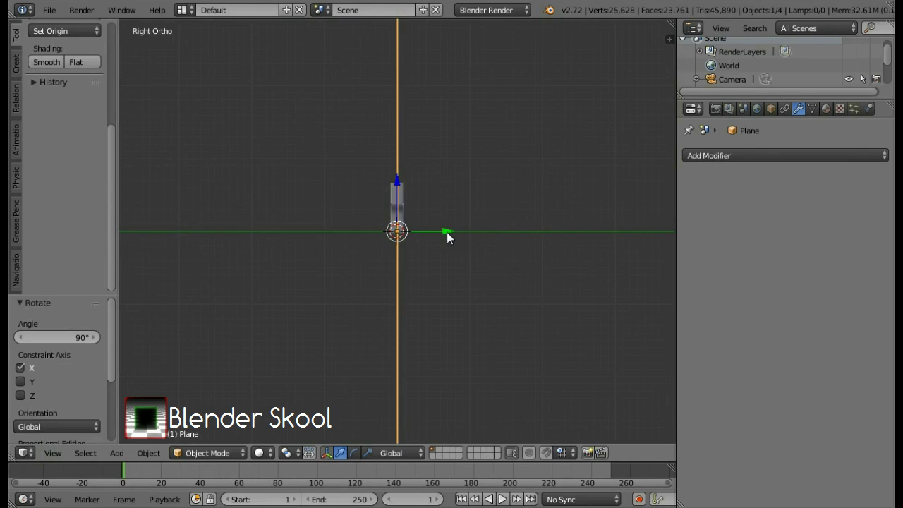
pyautogui.moveTo(447, 232); pyautogui.dragTo(445, 231)
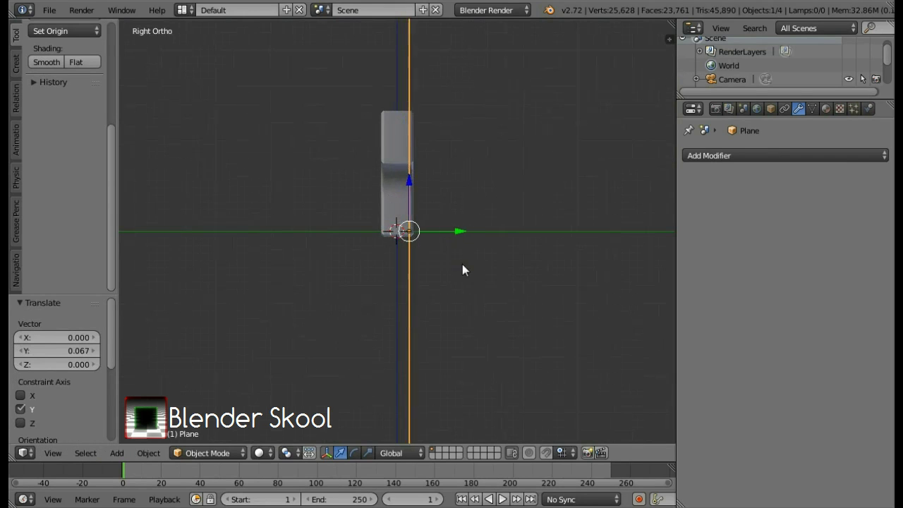
pyautogui.moveTo(460, 232); pyautogui.dragTo(459, 233)
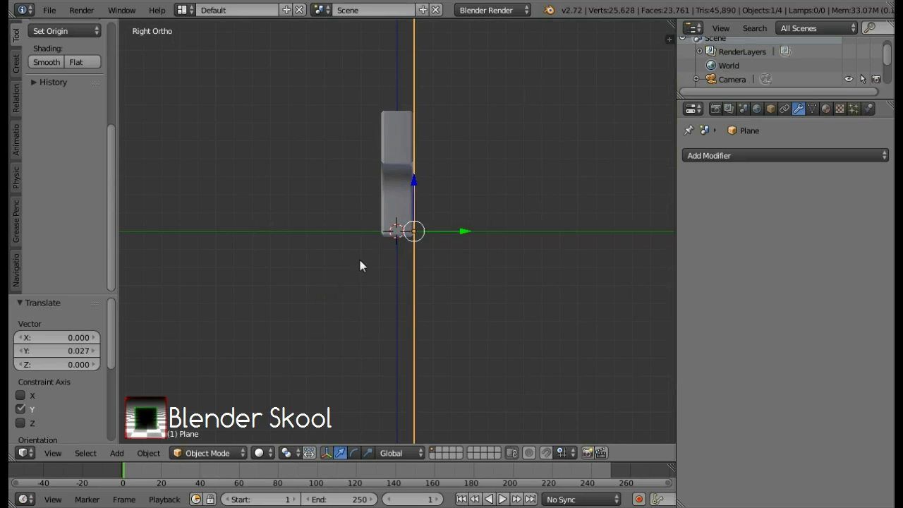
pyautogui.moveTo(414, 263); pyautogui.dragTo(412, 265, button='middle')
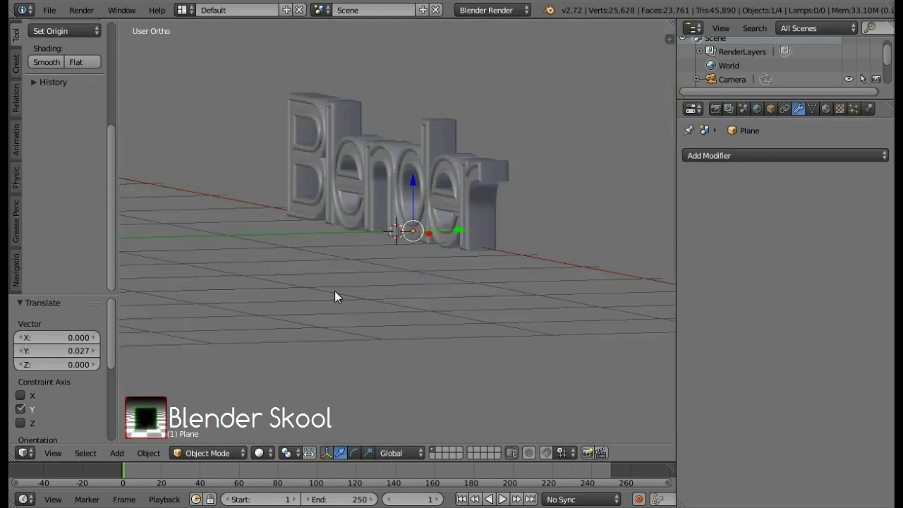
# Step: Set the 3D viewport to the front orthographic view with wireframe shading
pyautogui.click(50, 453)
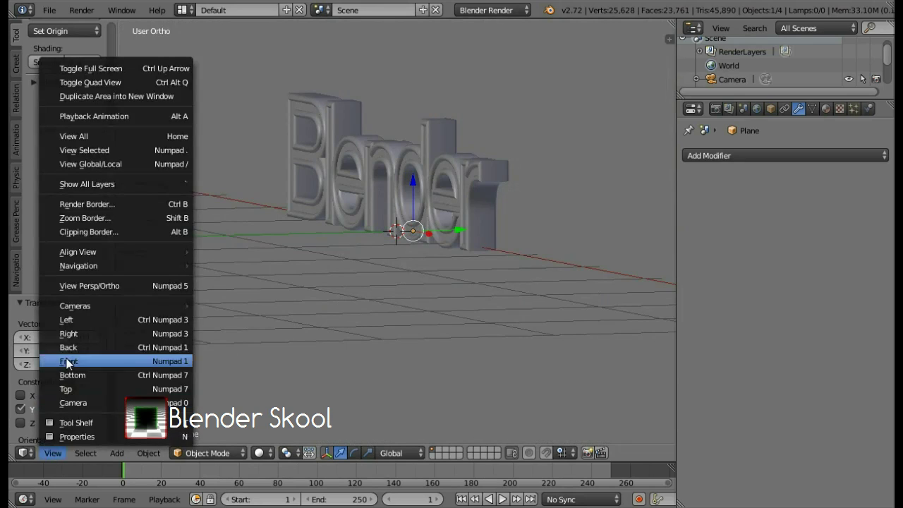
pyautogui.click(67, 360)
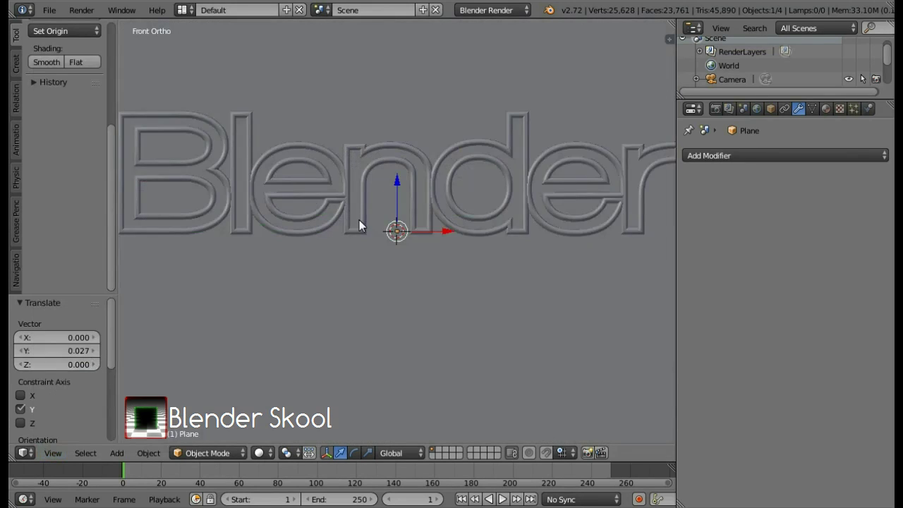
pyautogui.press('z')
pyautogui.scroll(-1, 368, 174)
pyautogui.scroll(-2, 384, 201)
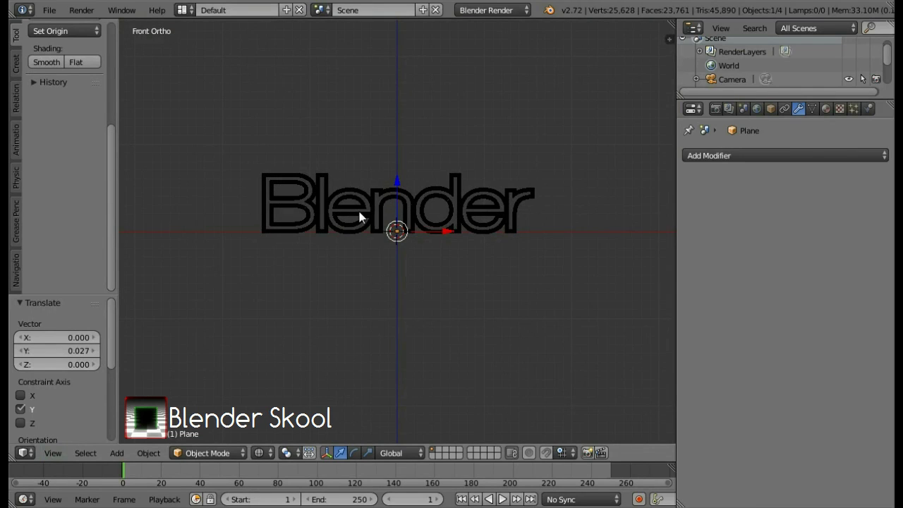
# Step: Add a second plane mesh at the 3D cursor and rotate it 90° about the global X axis
pyautogui.hotkey('shift', 'a')
pyautogui.moveTo(334, 213)
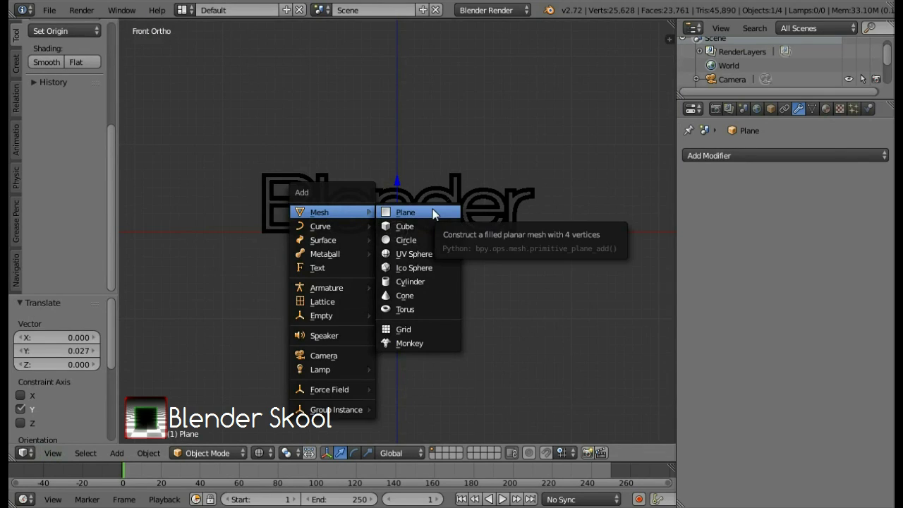
pyautogui.press('Return')
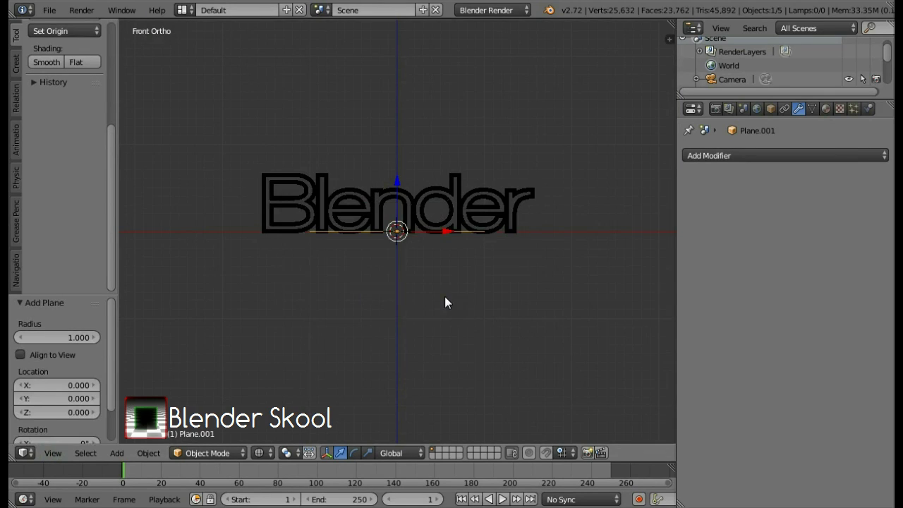
pyautogui.scroll(2, 444, 296)
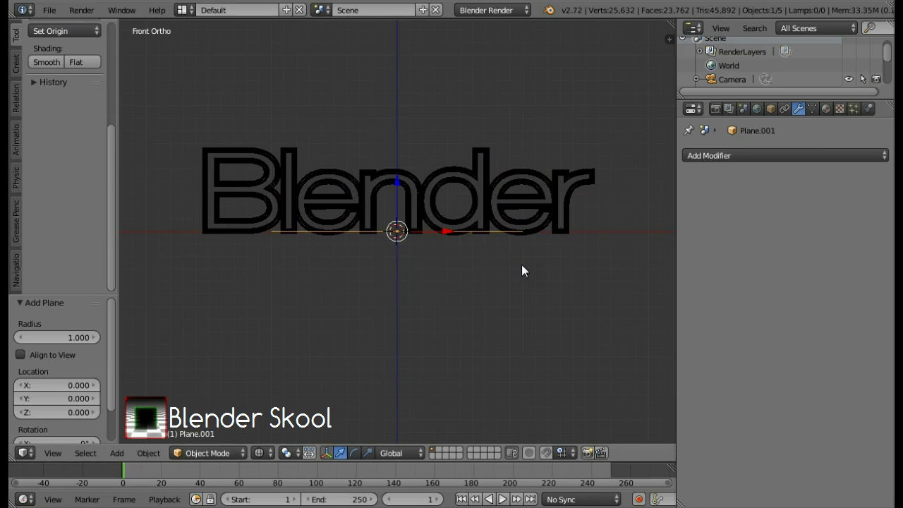
pyautogui.press('r')
pyautogui.write('x')
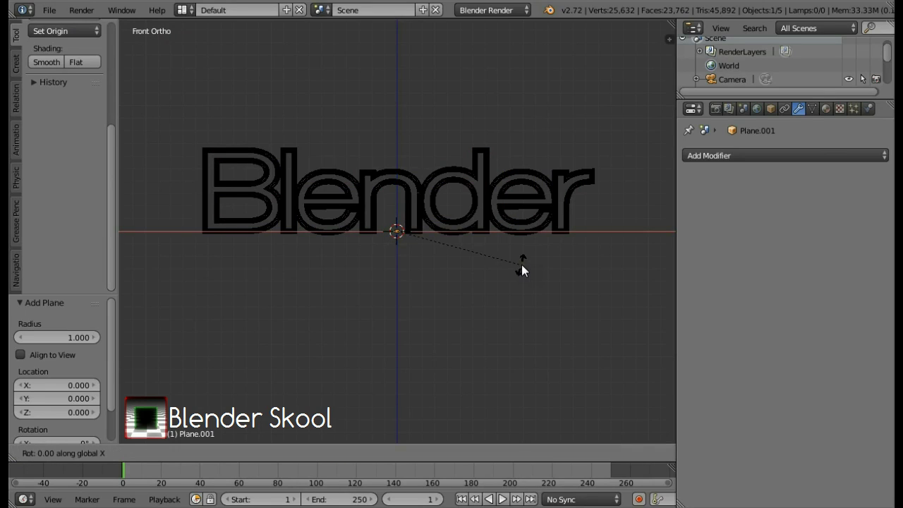
pyautogui.write('90')
pyautogui.press('Return')
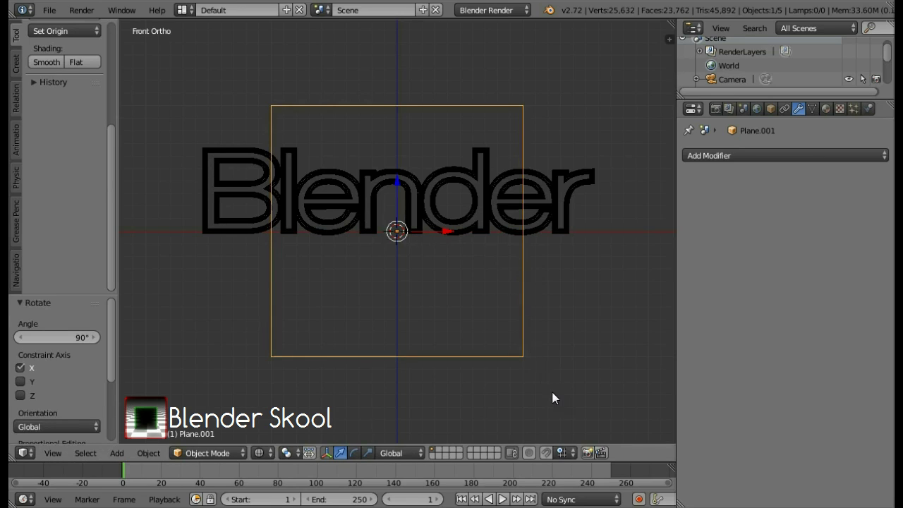
# Step: Scale the new plane to about 0.233 along Z and raise it about 0.456 along Z over the text
pyautogui.press('s')
pyautogui.press('z')
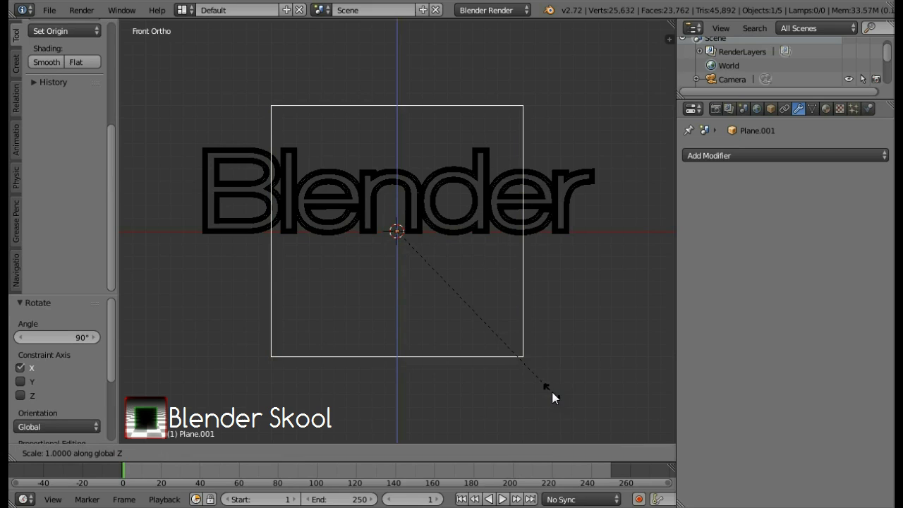
pyautogui.click(445, 255)
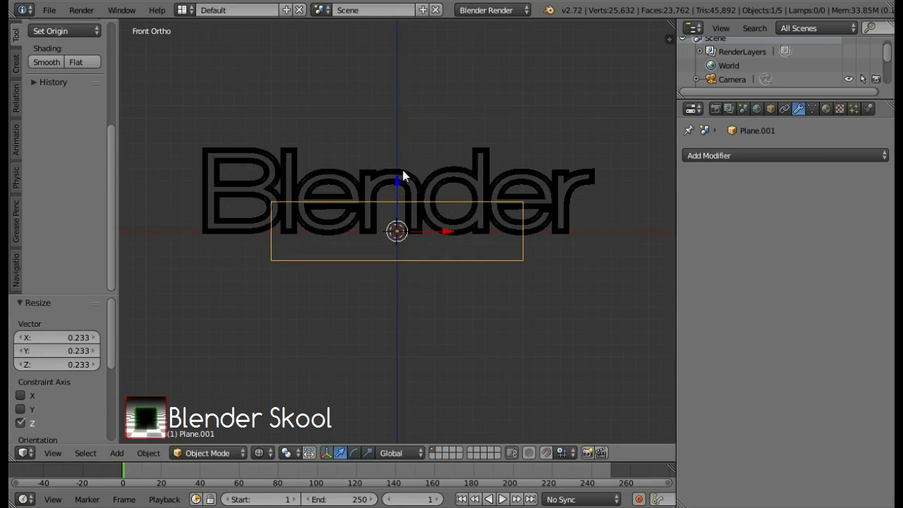
pyautogui.press('g')
pyautogui.press('z')
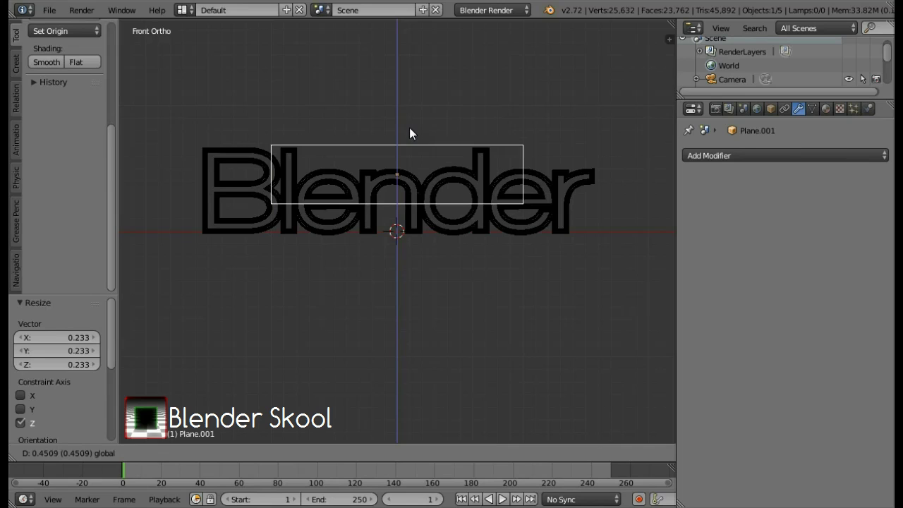
pyautogui.click(409, 132)
# Step: Stretch the new plane by about 2.27 along the X axis so it extends past both ends of the text
pyautogui.press('s')
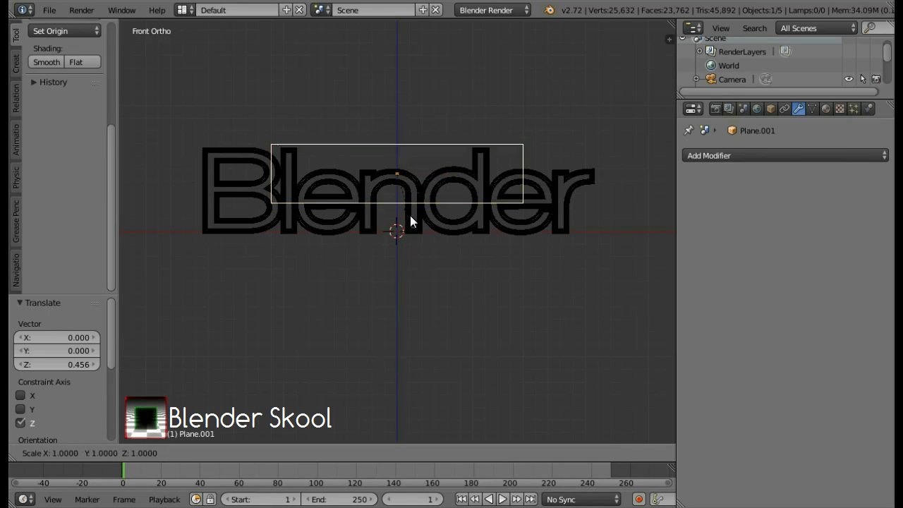
pyautogui.press('x')
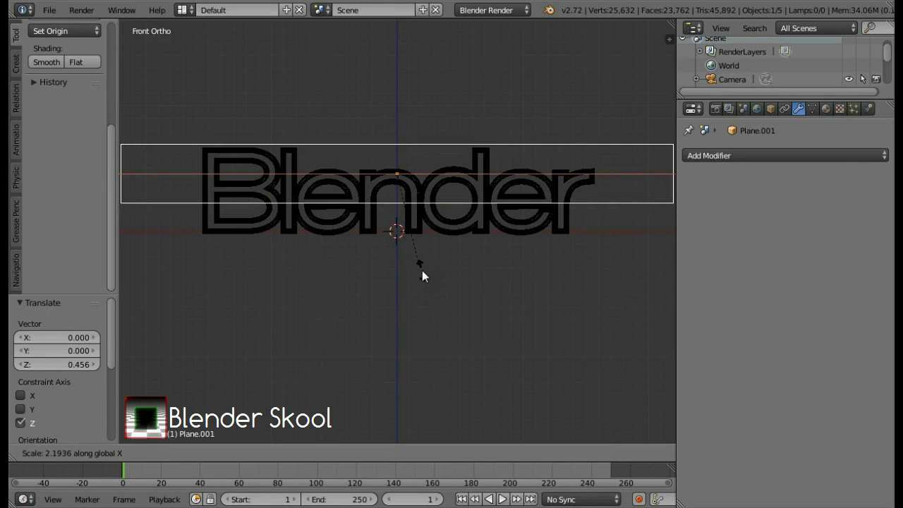
pyautogui.click(423, 273)
pyautogui.scroll(-1, 469, 242)
pyautogui.scroll(-1, 469, 237)
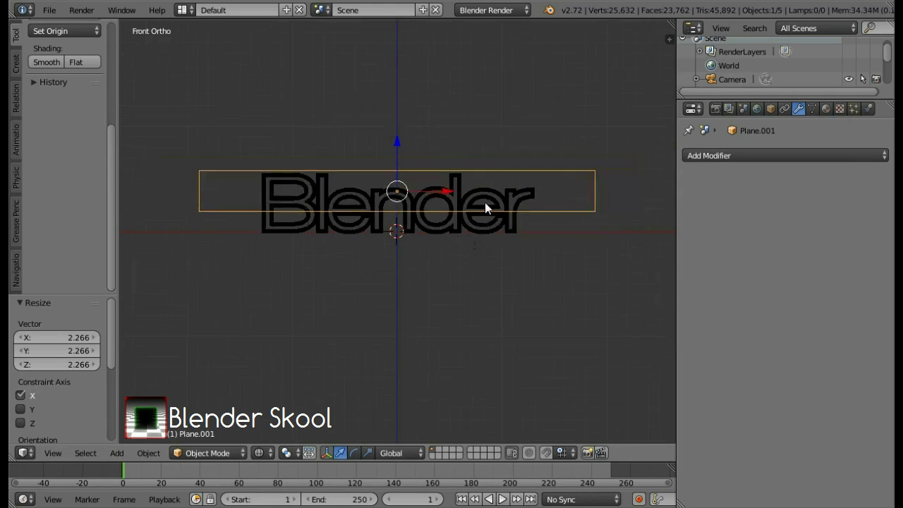
# Step: In the right orthographic view, move the stretched plane about -0.467 along Y, in front of the text
pyautogui.click(51, 453)
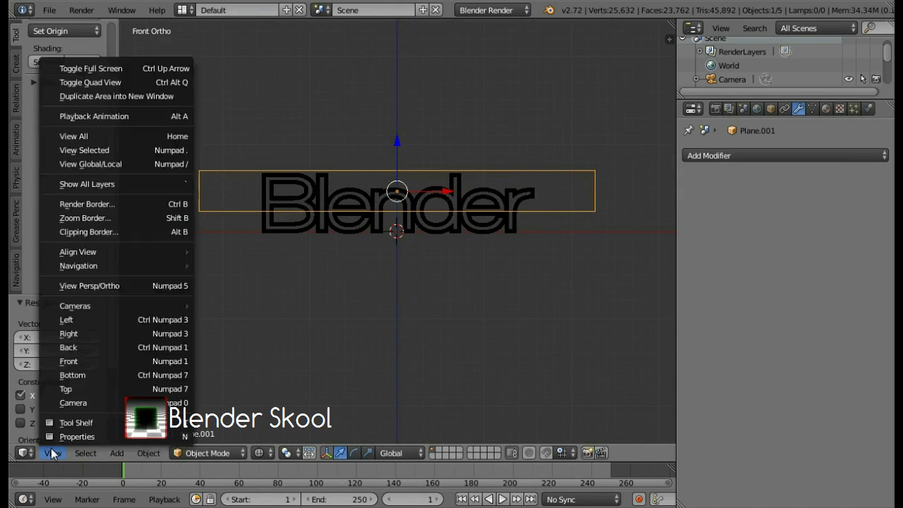
pyautogui.click(69, 335)
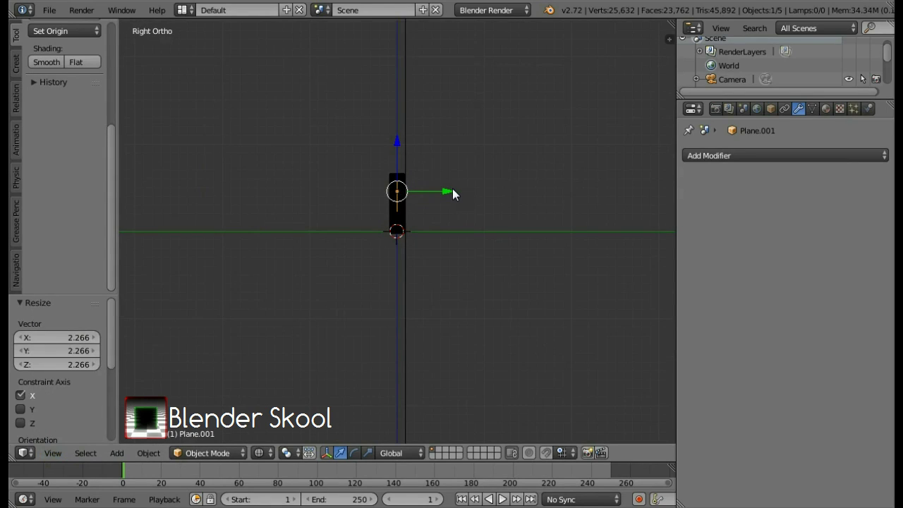
pyautogui.moveTo(441, 191); pyautogui.dragTo(404, 191)
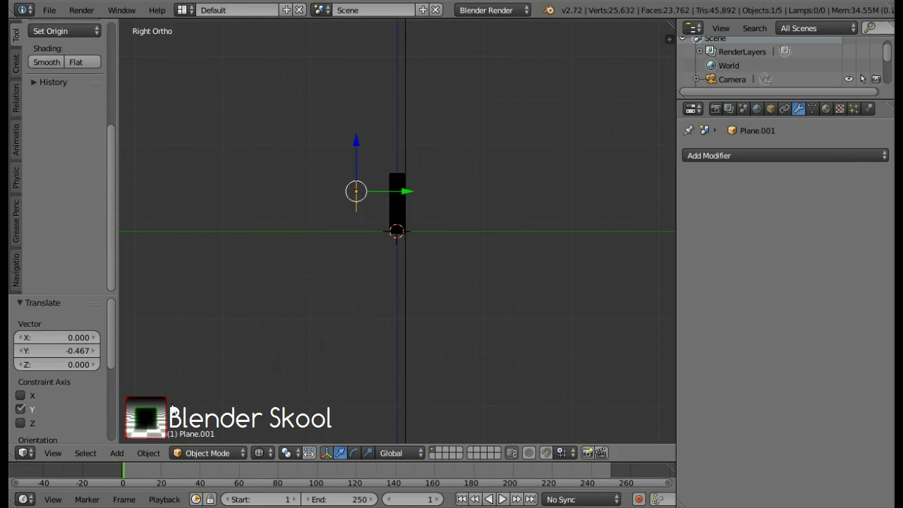
# Step: Return to the front view, select the outline text mesh and give it a new material
pyautogui.click(59, 459)
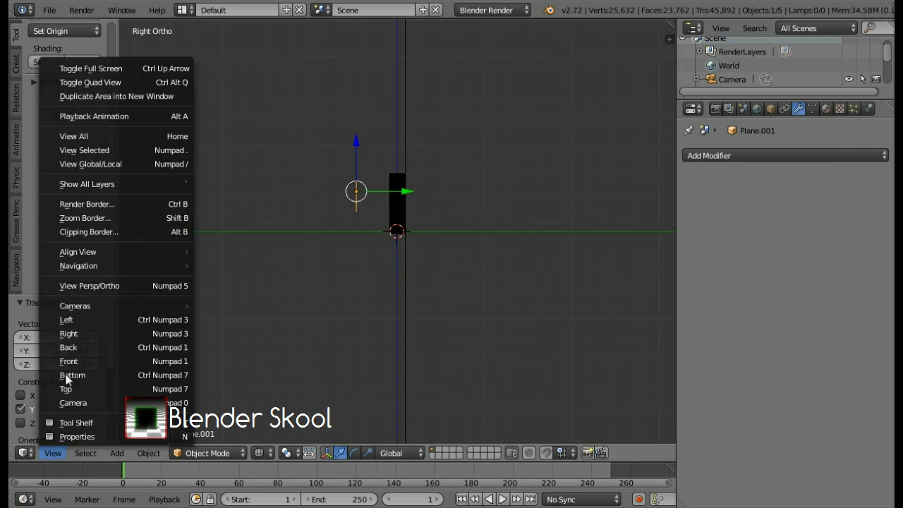
pyautogui.click(69, 368)
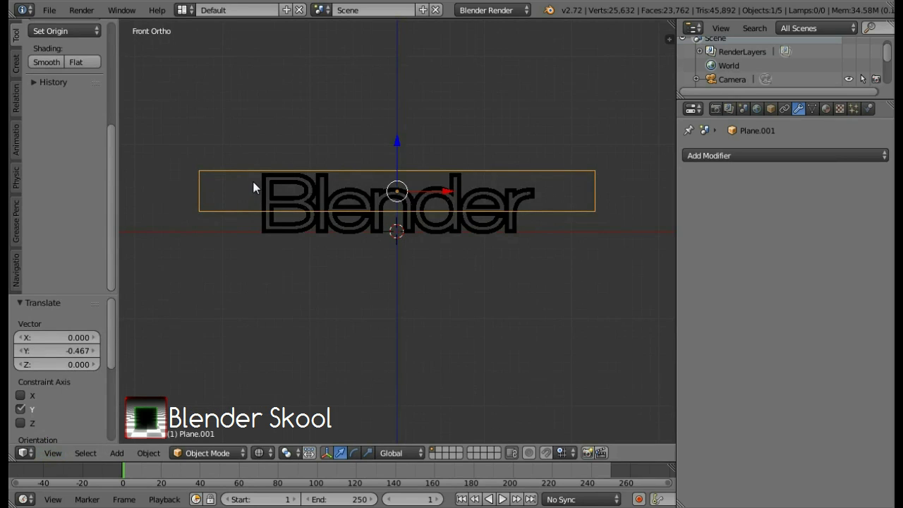
pyautogui.rightClick(258, 186)
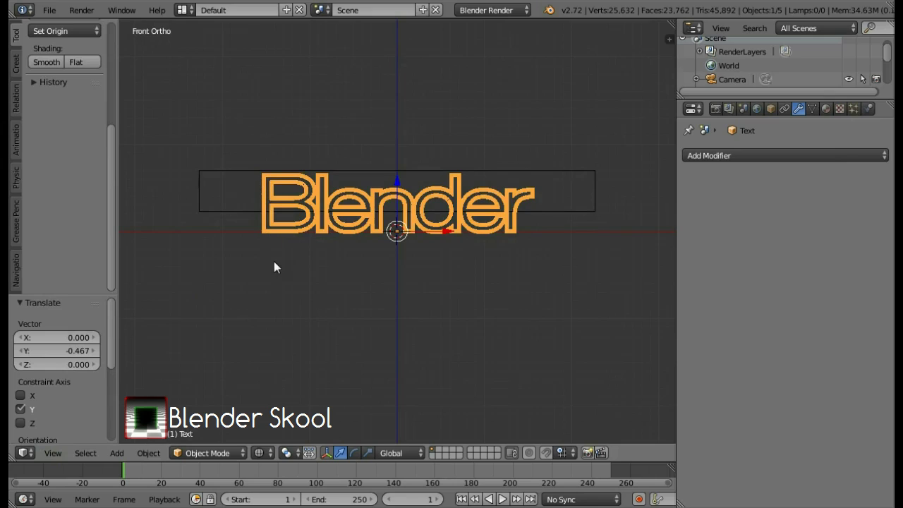
pyautogui.click(826, 109)
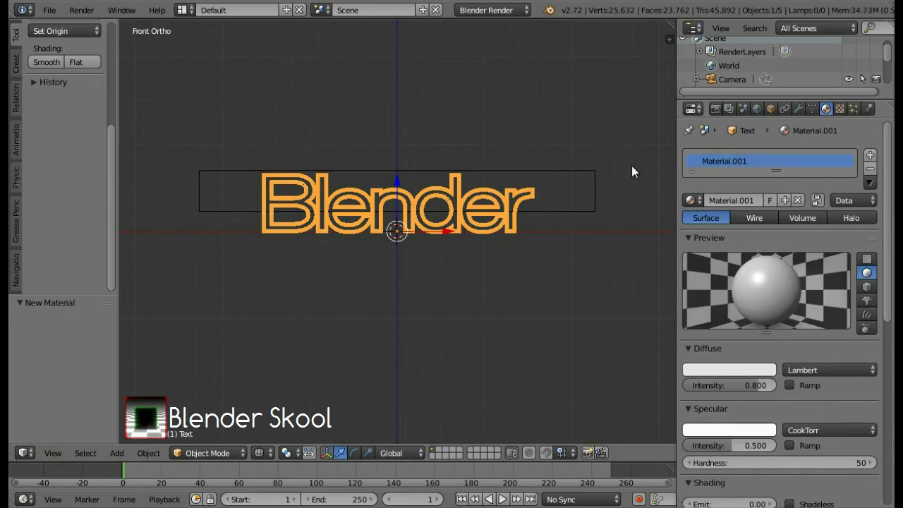
# Step: Switch the render engine to Cycles Render and enable nodes for the text's material
pyautogui.click(485, 11)
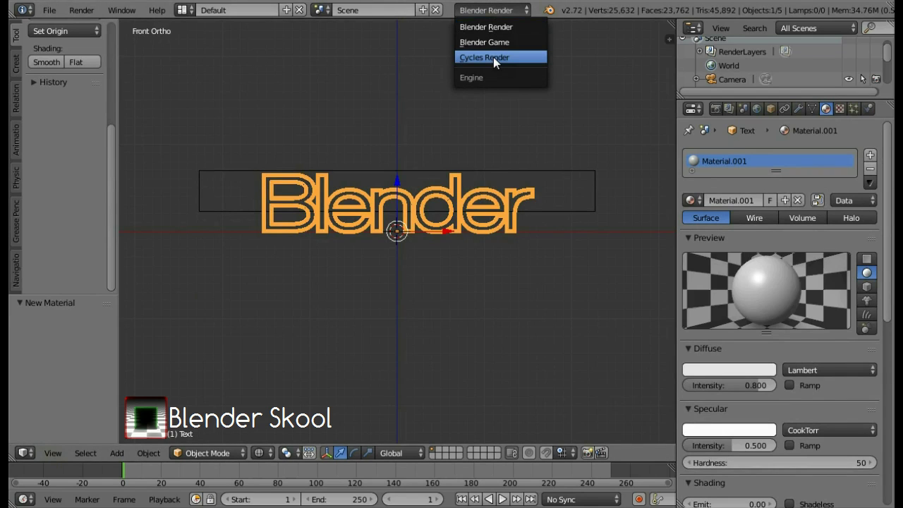
pyautogui.click(492, 56)
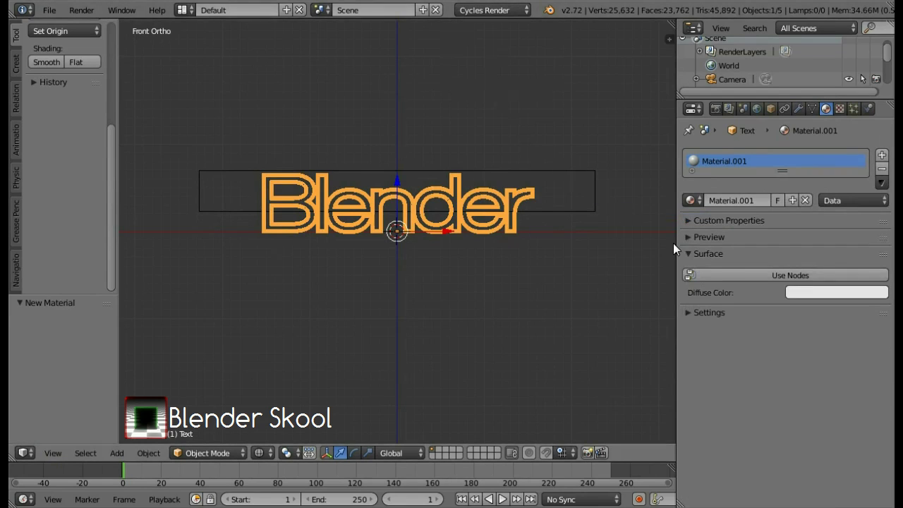
pyautogui.click(746, 275)
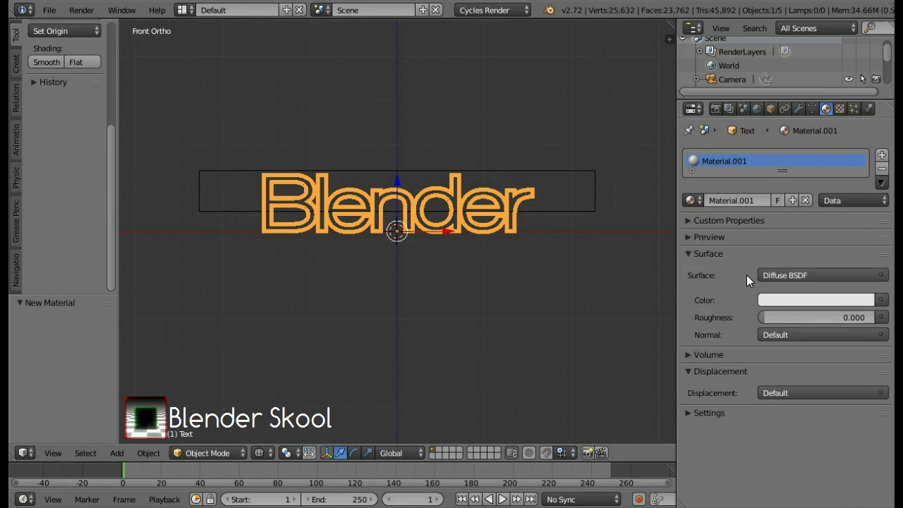
# Step: Make the text material's surface a Mix Shader combining a Diffuse BSDF and a Glossy BSDF
pyautogui.click(766, 276)
pyautogui.press('Return')
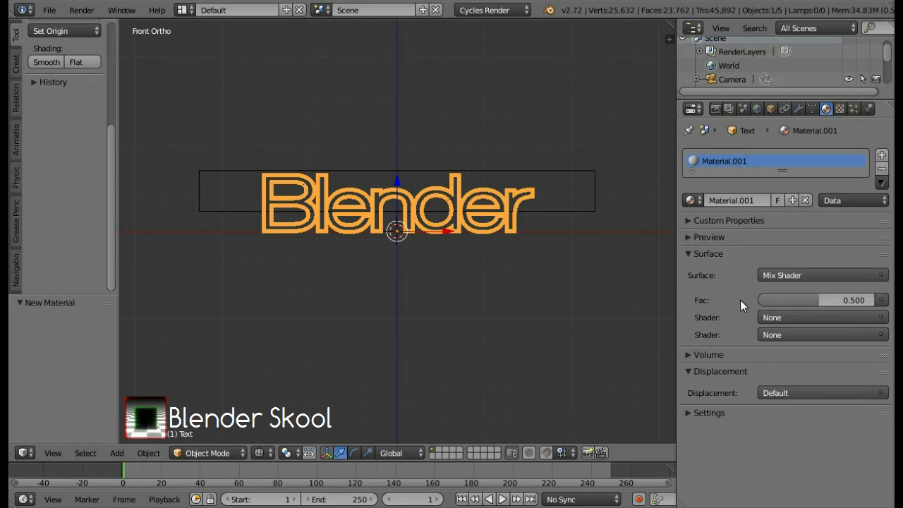
pyautogui.click(772, 317)
pyautogui.press('Return')
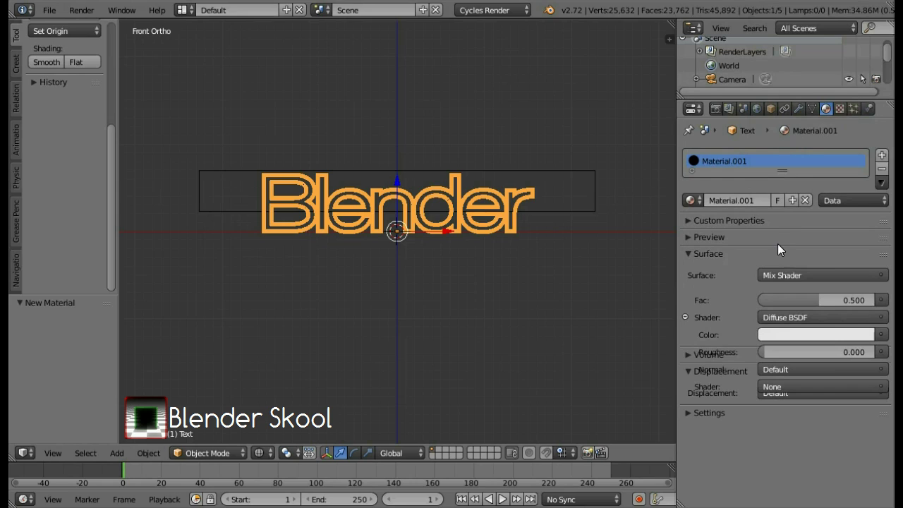
pyautogui.click(776, 387)
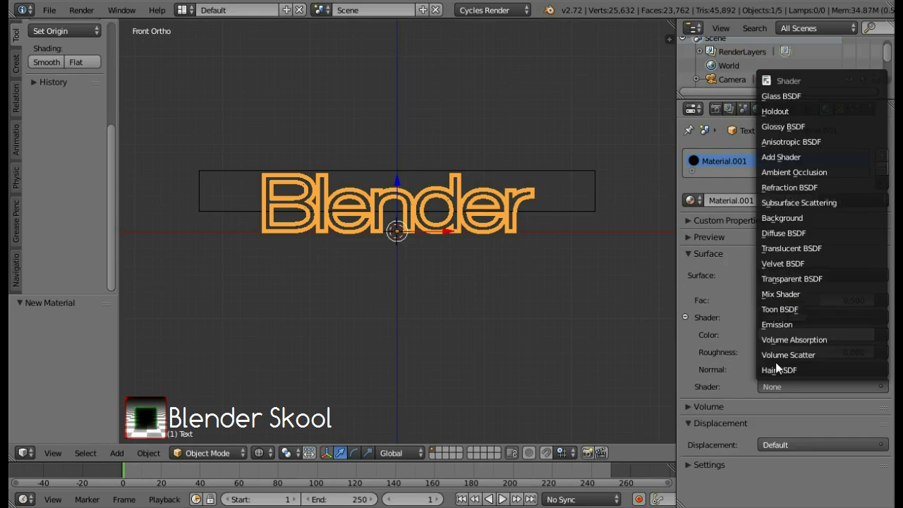
pyautogui.click(777, 128)
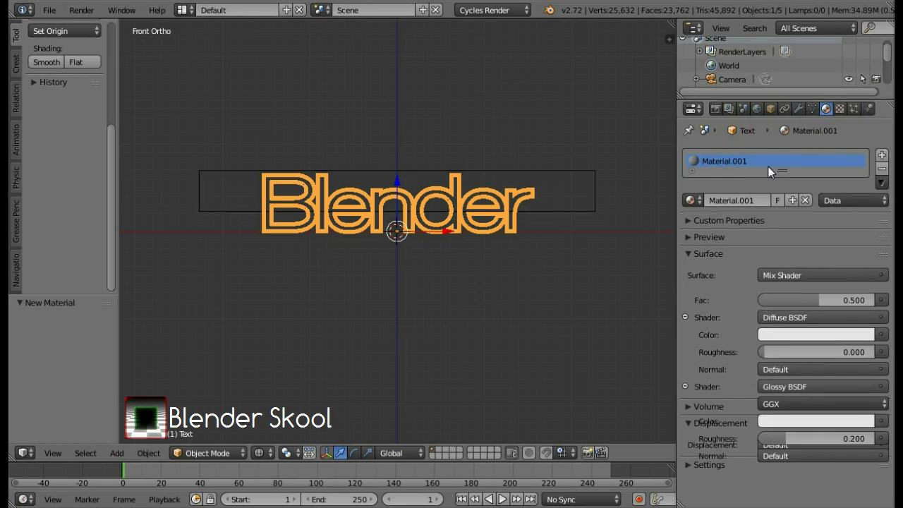
# Step: Set the Glossy BSDF roughness of the text material to 0
pyautogui.click(810, 434)
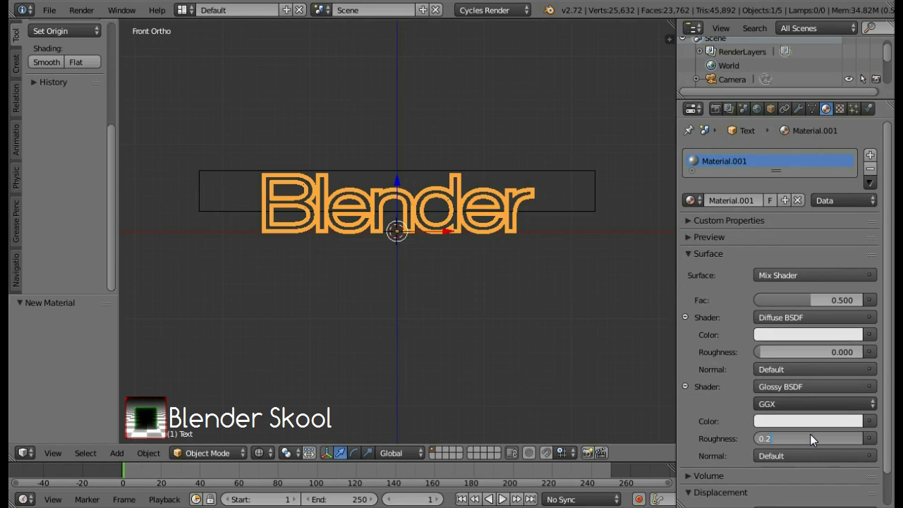
pyautogui.press('BackSpace')
pyautogui.press('BackSpace')
pyautogui.press('Return')
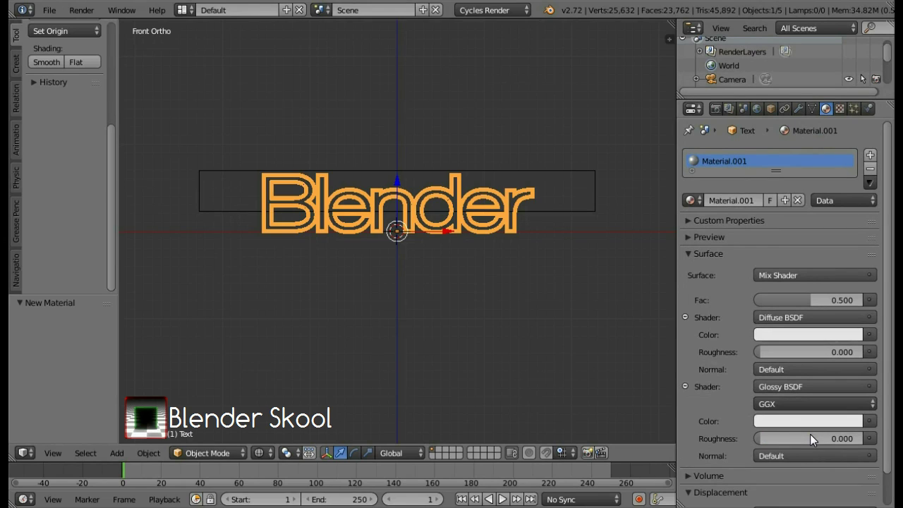
# Step: Give the outline text's material a near-black diffuse color of 0.008 and a dark grey 0.084 Glossy BSDF with Beckmann distribution
pyautogui.click(811, 333)
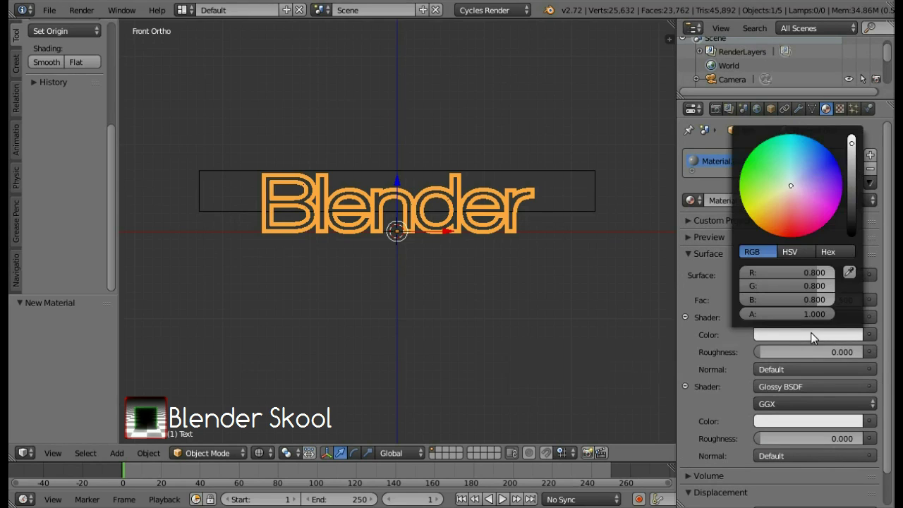
pyautogui.click(851, 230)
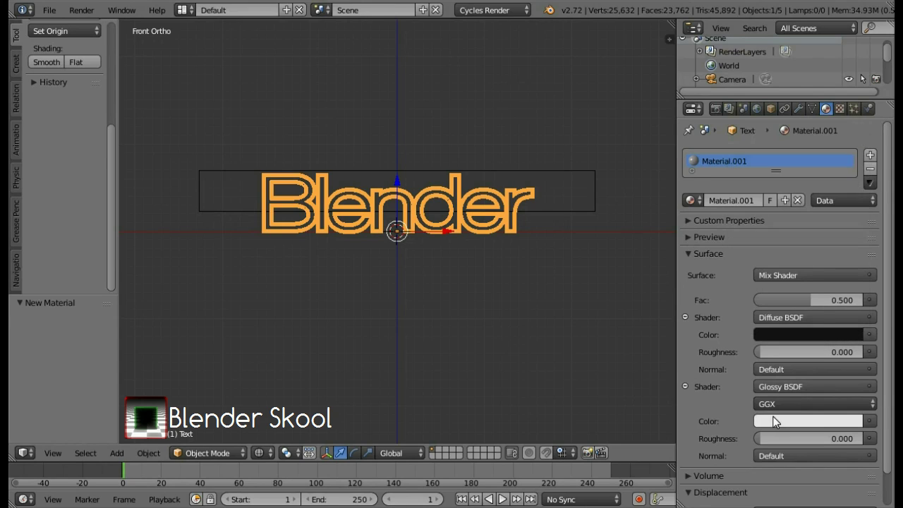
pyautogui.click(810, 423)
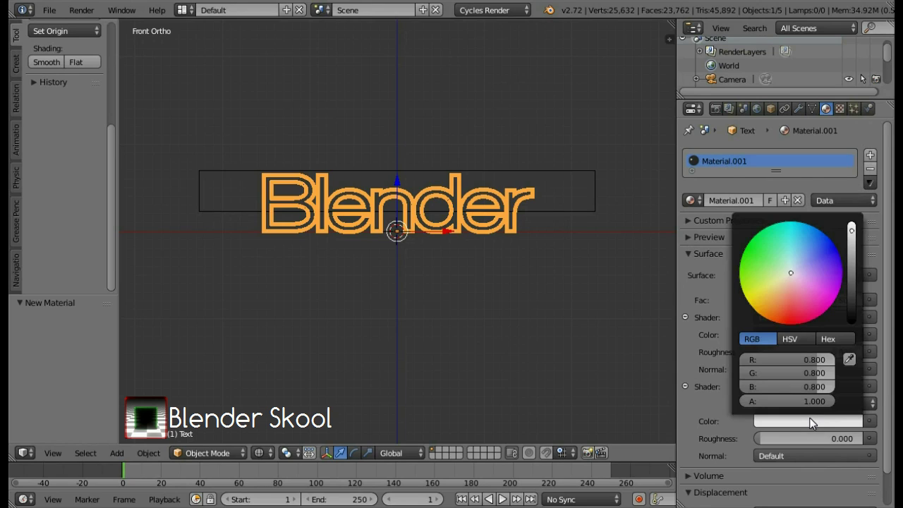
pyautogui.click(851, 291)
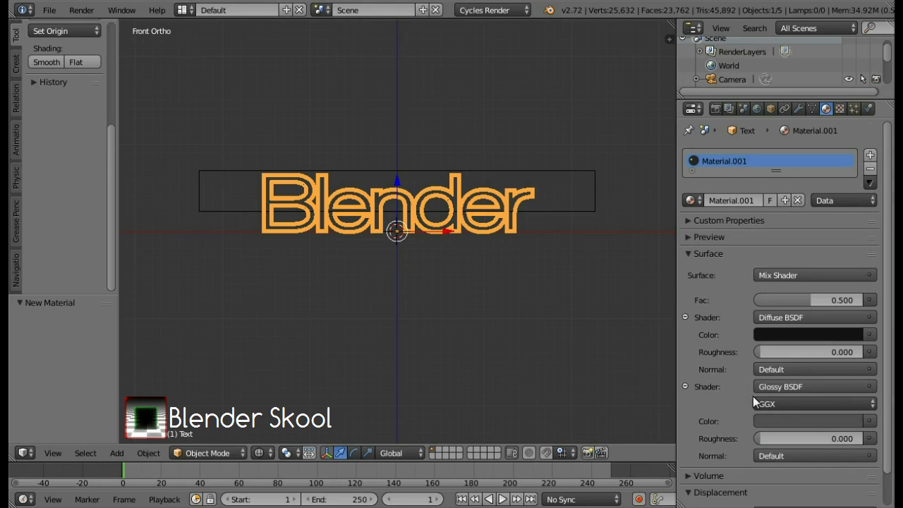
pyautogui.click(788, 404)
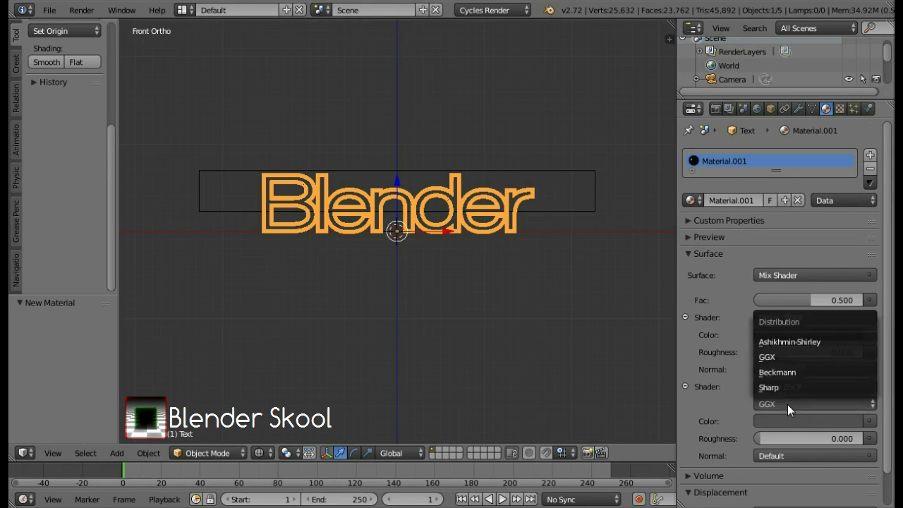
pyautogui.click(774, 371)
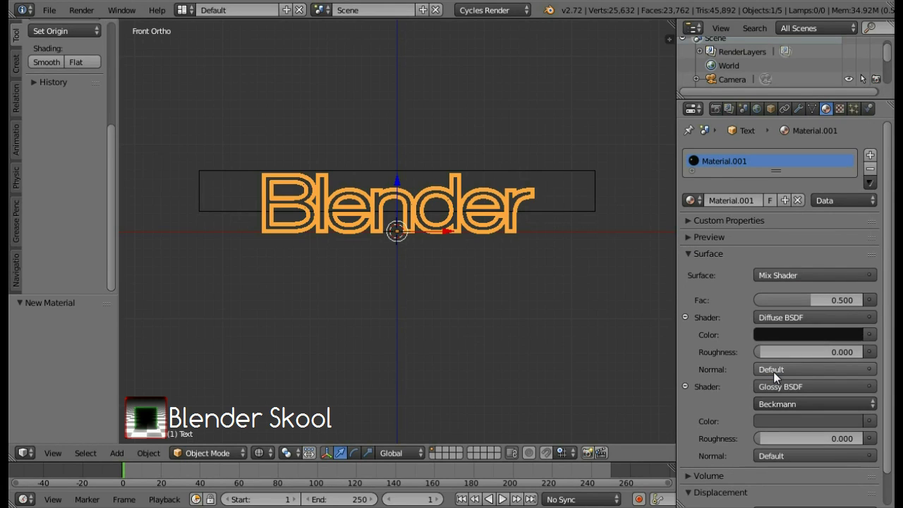
# Step: Select the inner filled text and assign it Material.001 as a separate single-user copy
pyautogui.scroll(4, 451, 255)
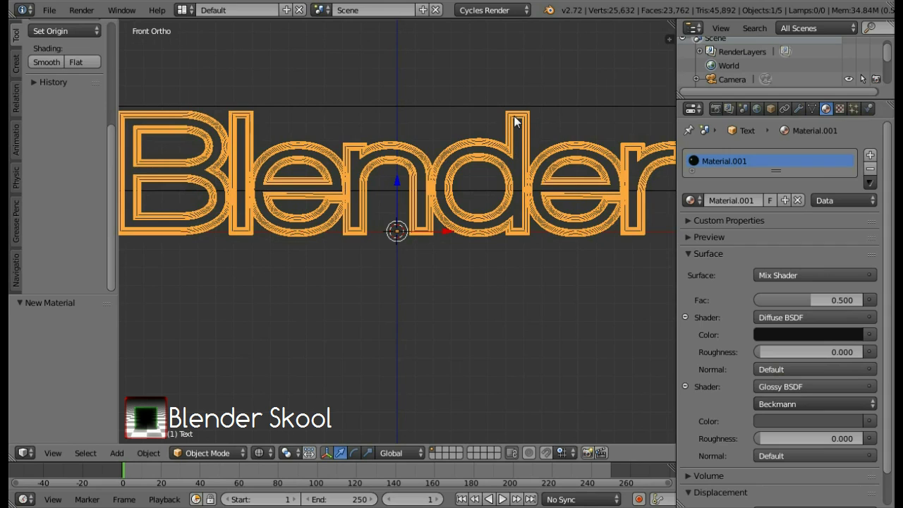
pyautogui.rightClick(514, 121)
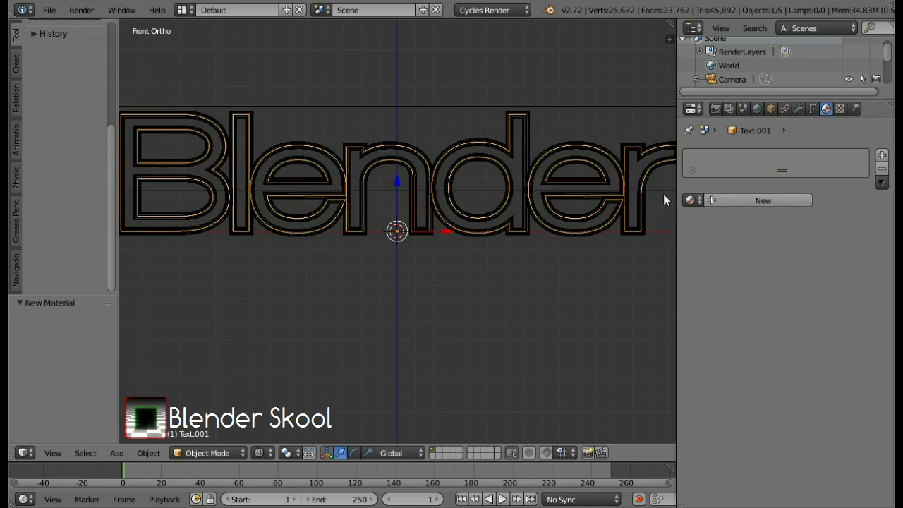
pyautogui.click(694, 200)
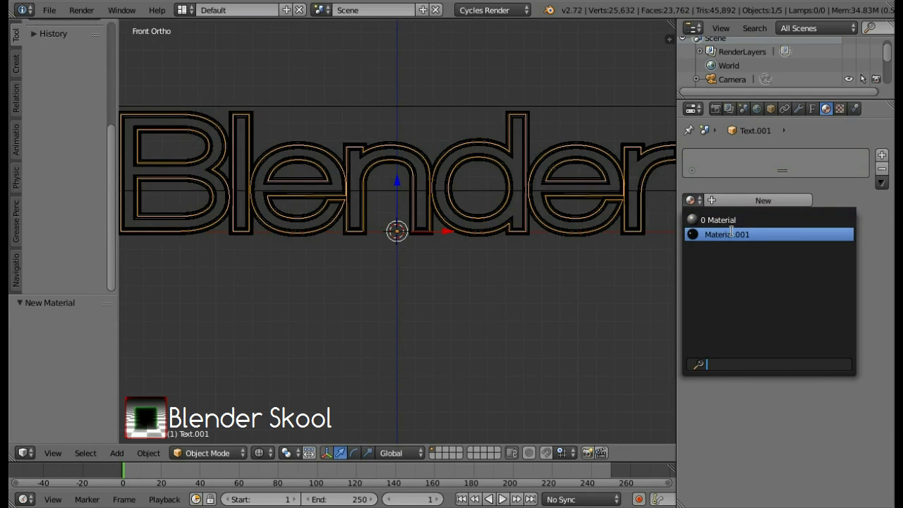
pyautogui.click(758, 235)
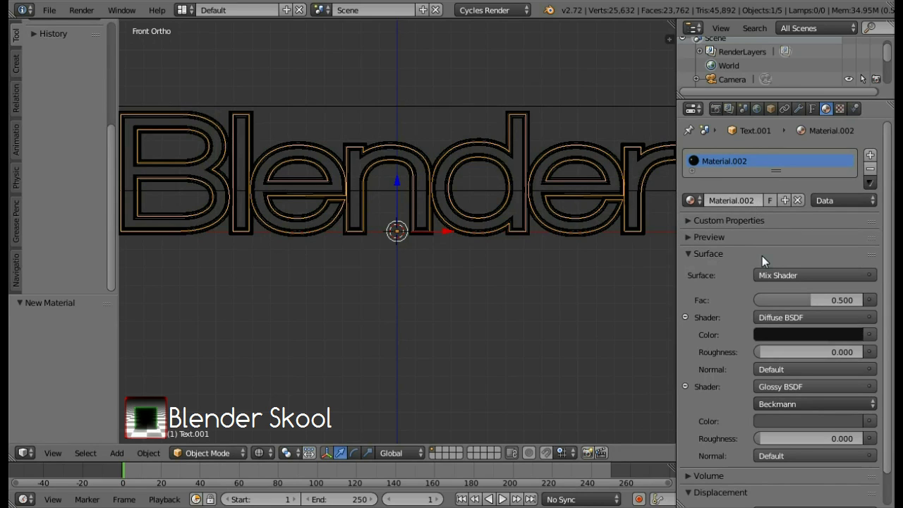
# Step: Set the filled text material's diffuse color to pure white (1.000) and its glossy color to near white
pyautogui.click(808, 334)
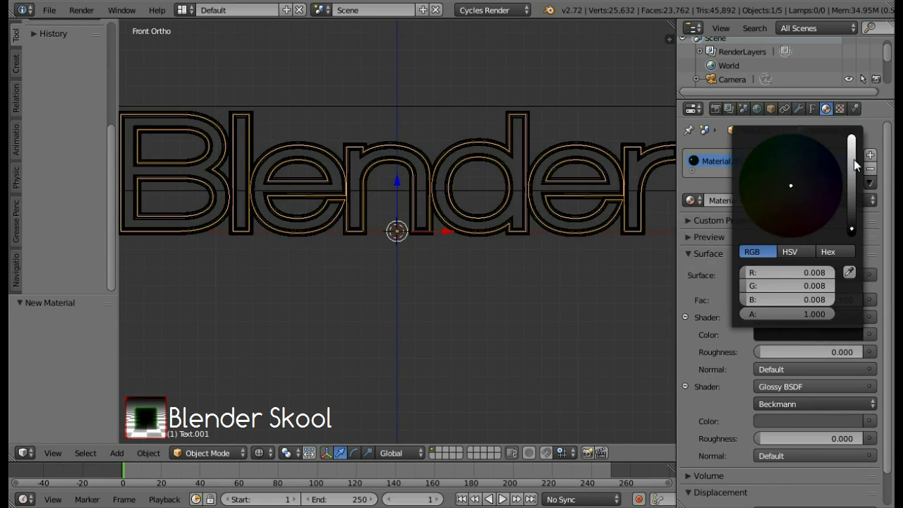
pyautogui.moveTo(854, 160); pyautogui.dragTo(847, 103)
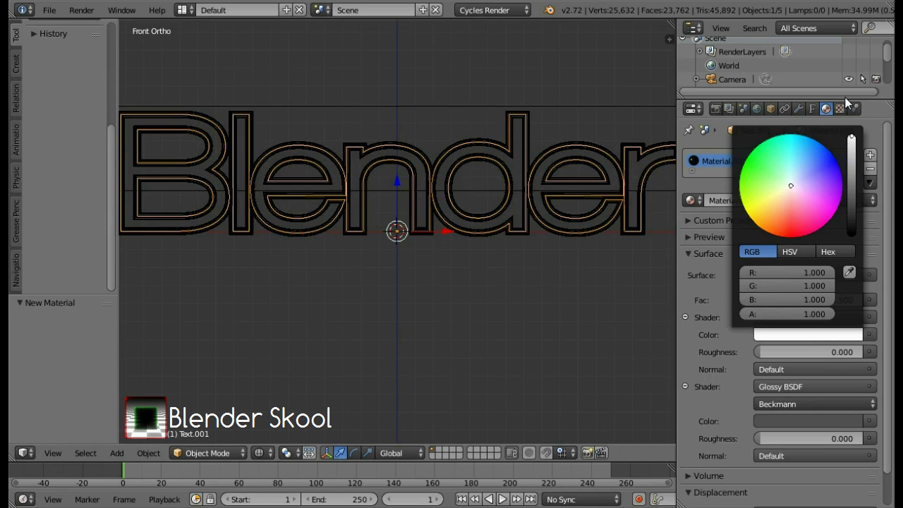
pyautogui.click(779, 421)
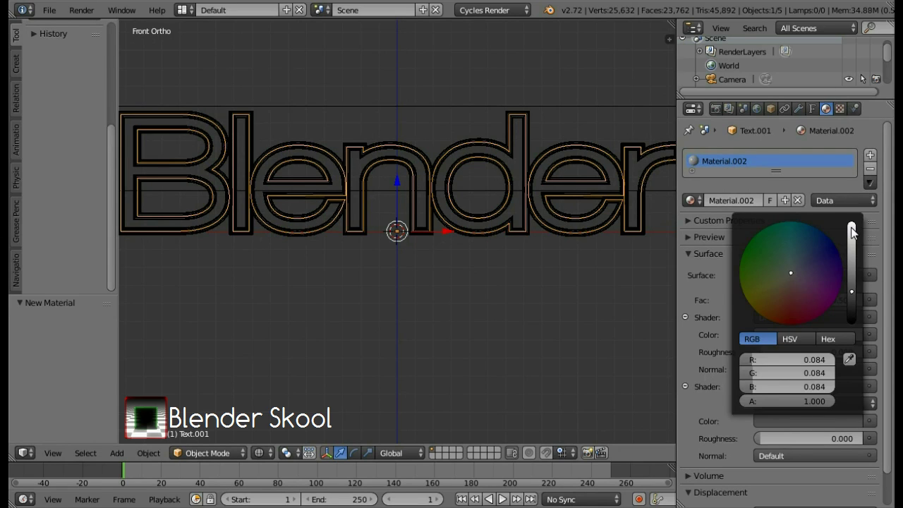
pyautogui.click(852, 231)
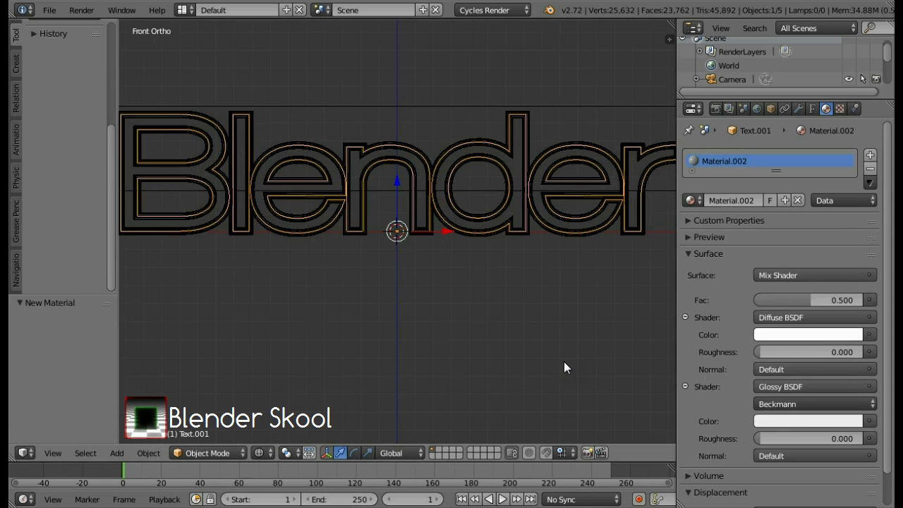
# Step: Select the front plane and give it a new material with an Emission surface
pyautogui.scroll(-2, 555, 357)
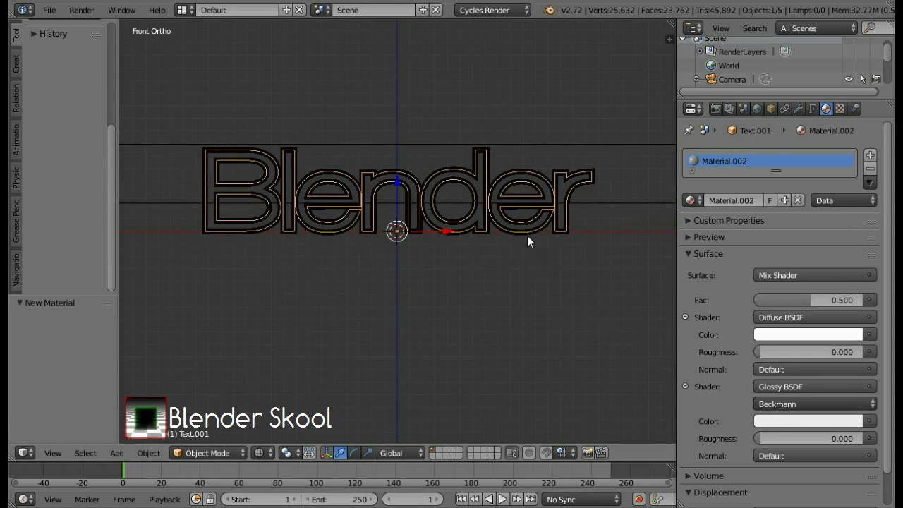
pyautogui.rightClick(519, 146)
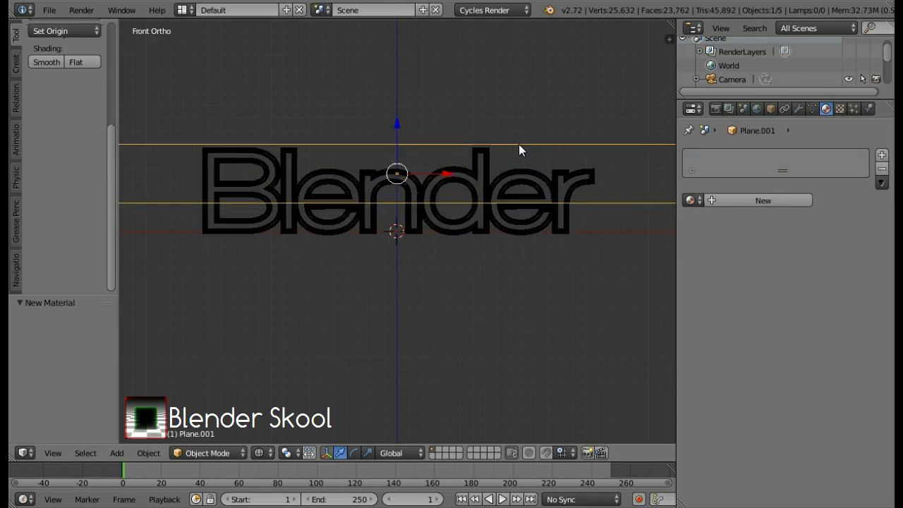
pyautogui.click(748, 201)
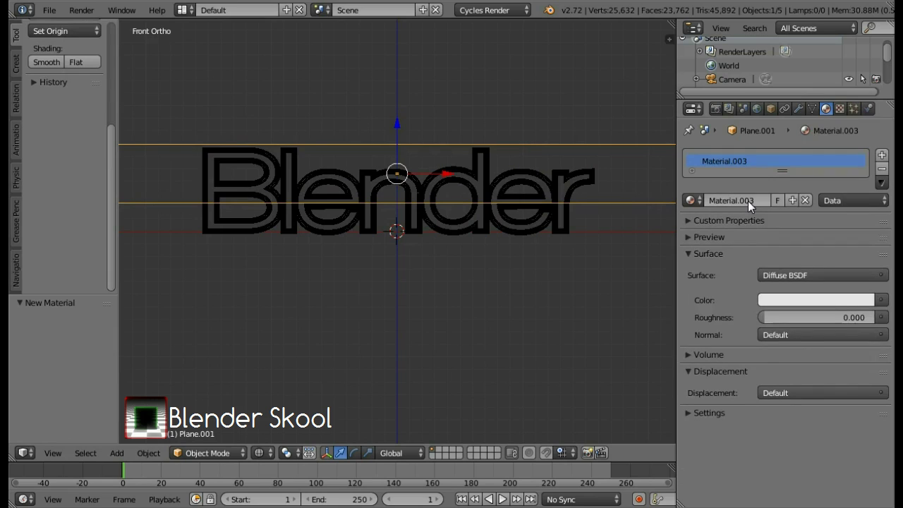
pyautogui.click(819, 275)
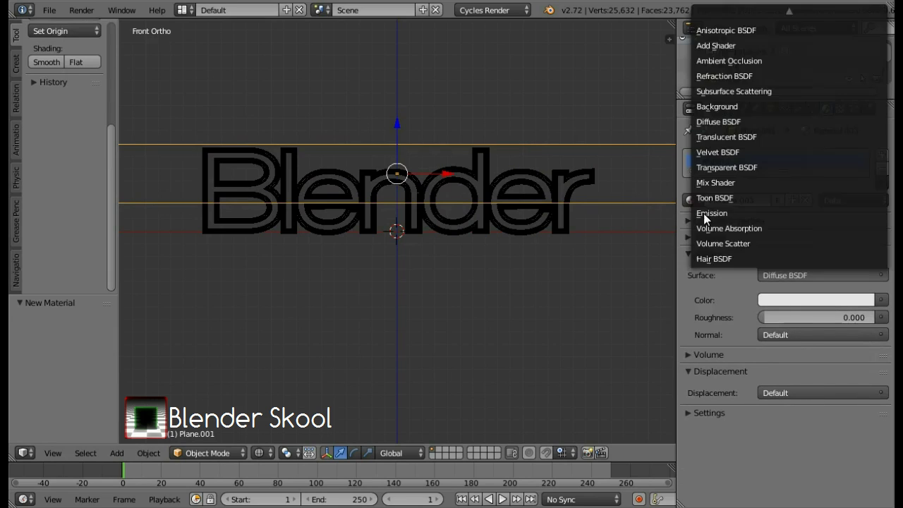
pyautogui.click(703, 213)
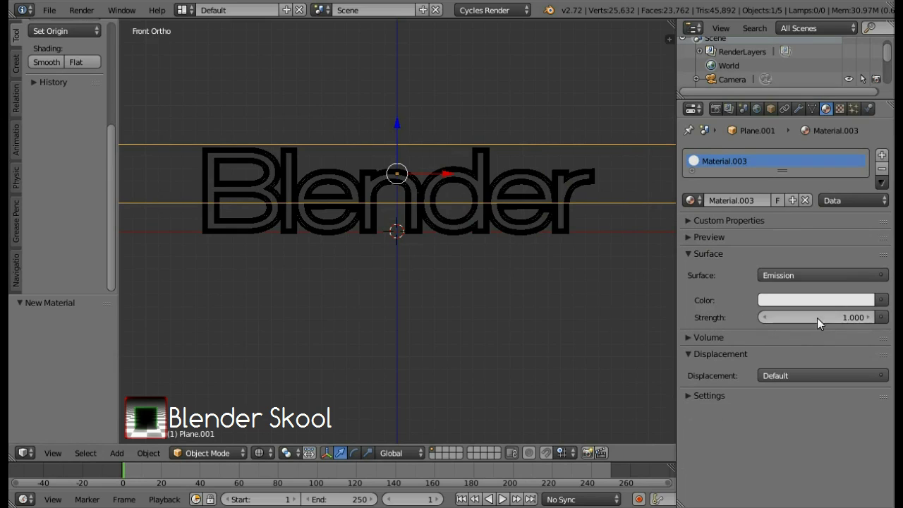
# Step: Select the large backdrop plane behind the text and give it a new material
pyautogui.scroll(-1, 513, 302)
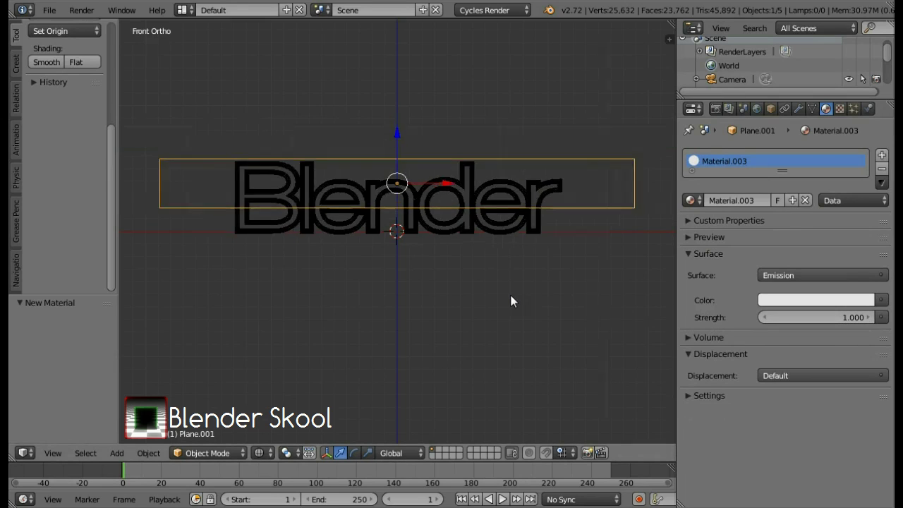
pyautogui.scroll(-6, 512, 301)
pyautogui.scroll(-4, 518, 231)
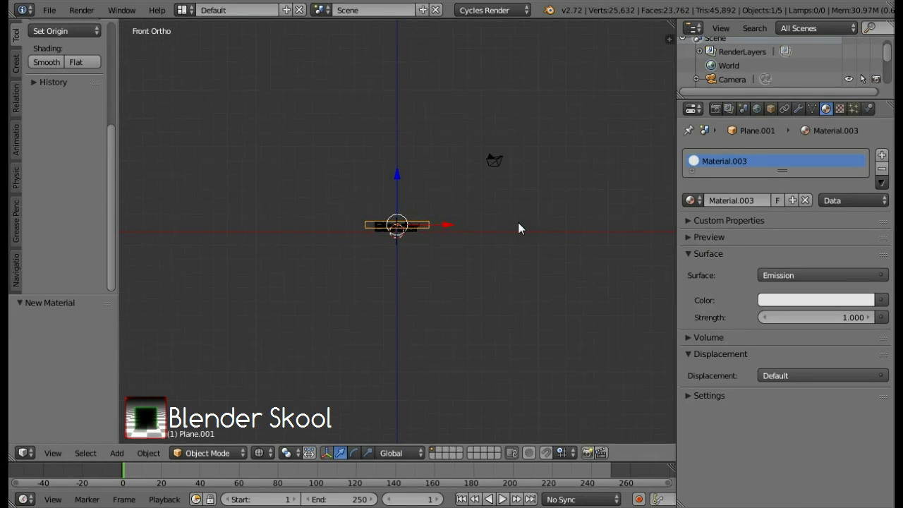
pyautogui.hotkey('shift', 'z')
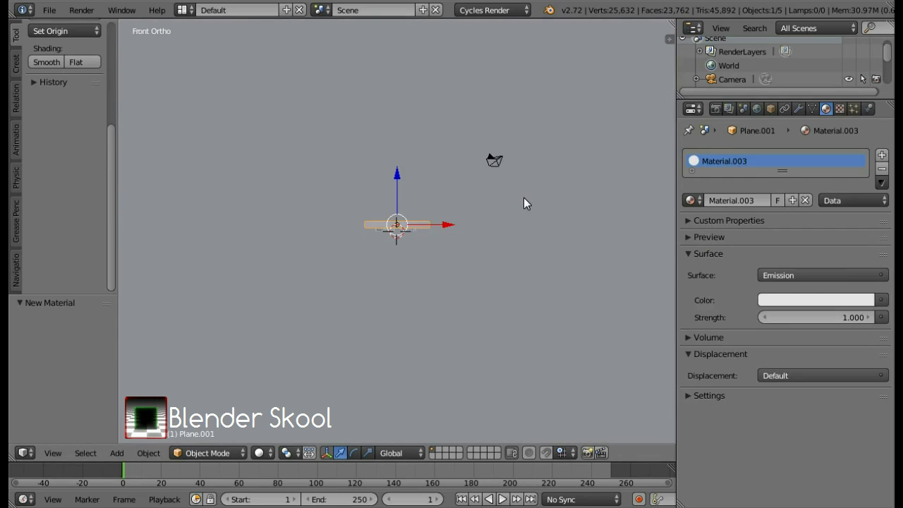
pyautogui.hotkey('ctrl', 'z')
pyautogui.scroll(1, 457, 217)
pyautogui.hotkey('shift', 'z')
pyautogui.scroll(3, 458, 211)
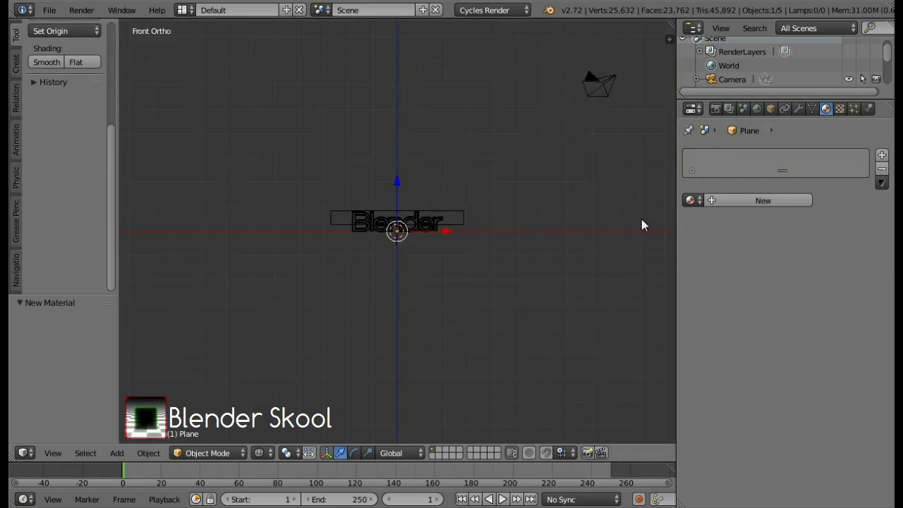
pyautogui.click(764, 203)
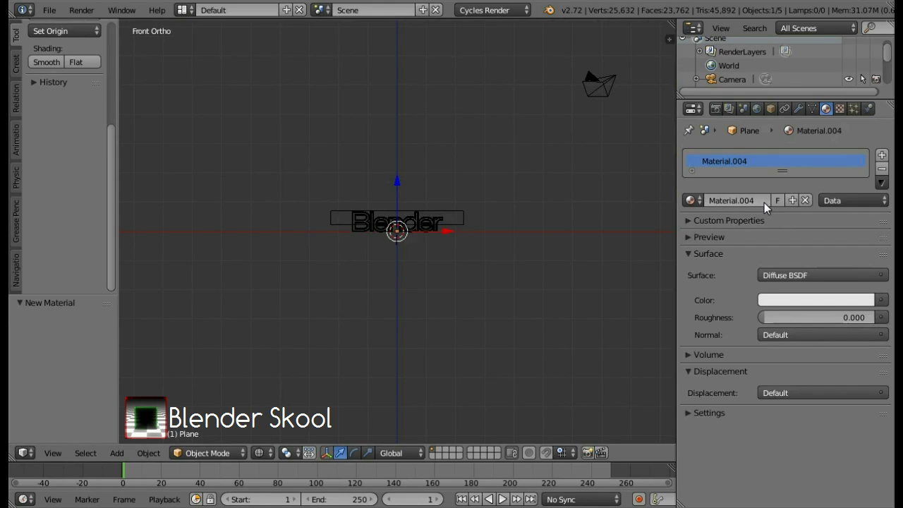
# Step: Set the backdrop plane material's Diffuse BSDF color to saturated red
pyautogui.scroll(2, 570, 245)
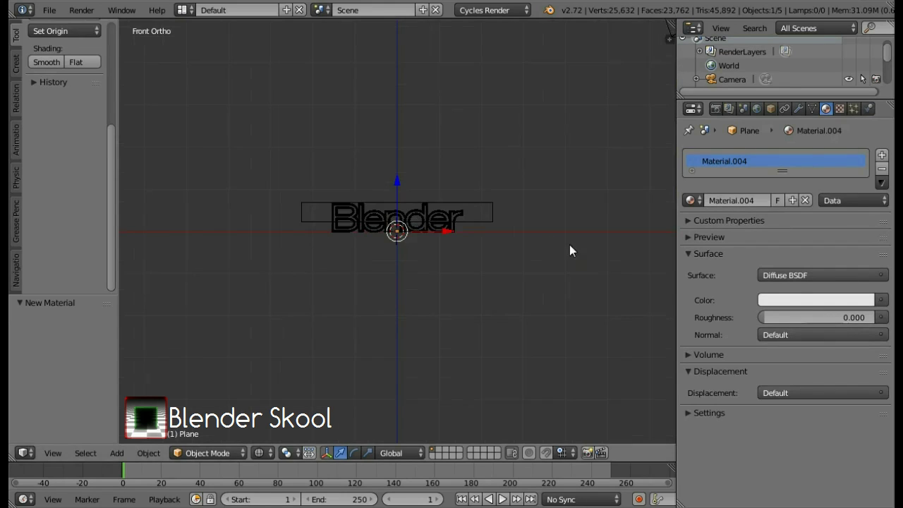
pyautogui.click(798, 300)
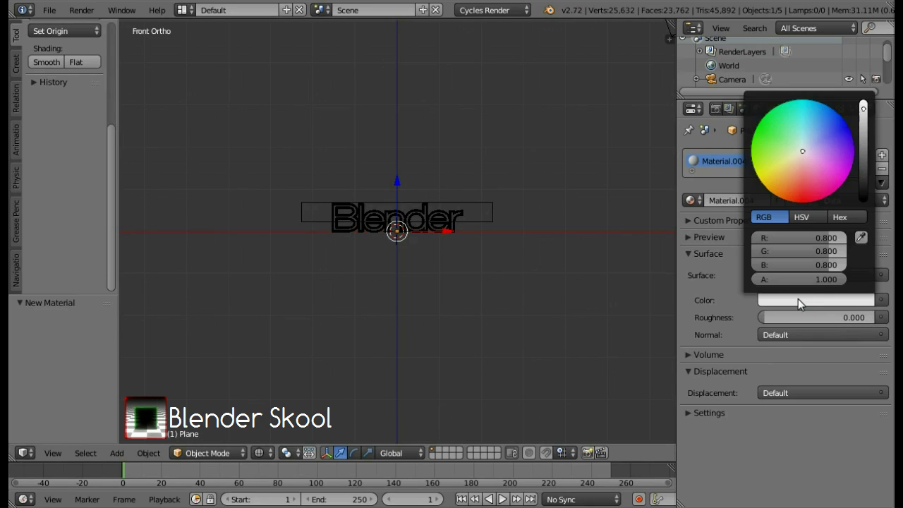
pyautogui.click(803, 199)
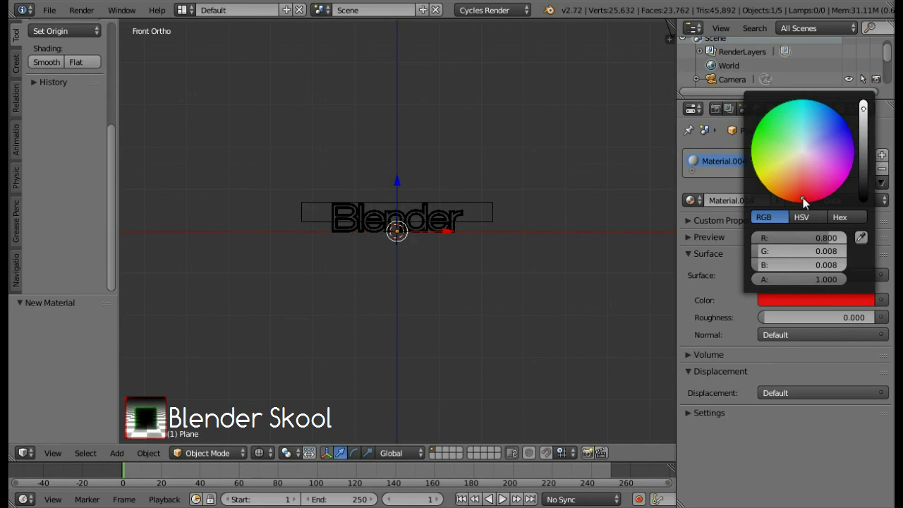
pyautogui.scroll(1, 592, 316)
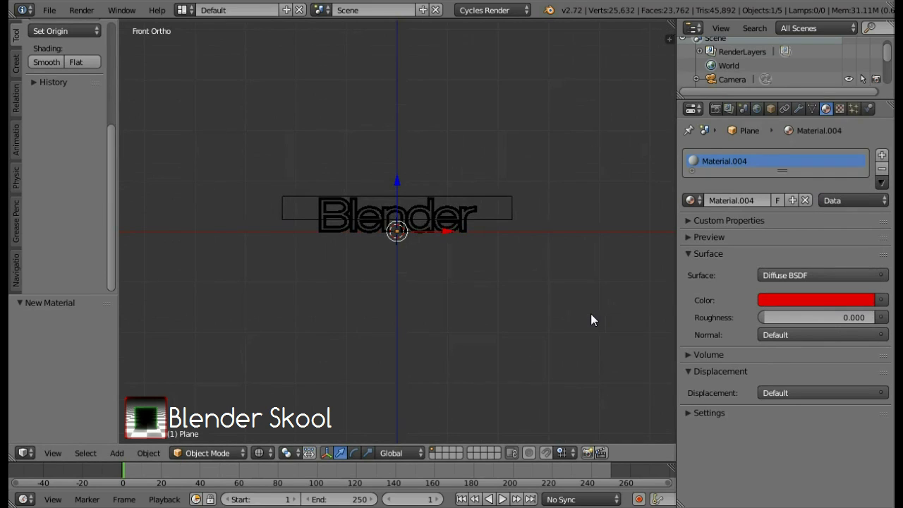
pyautogui.scroll(4, 590, 314)
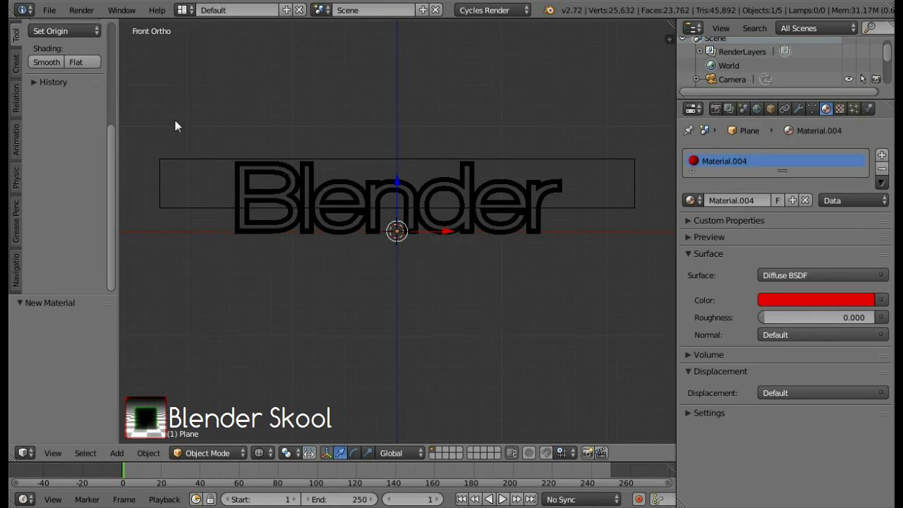
# Step: Save the scene over the existing file tutorial.blend in the Blender files folder
pyautogui.click(52, 15)
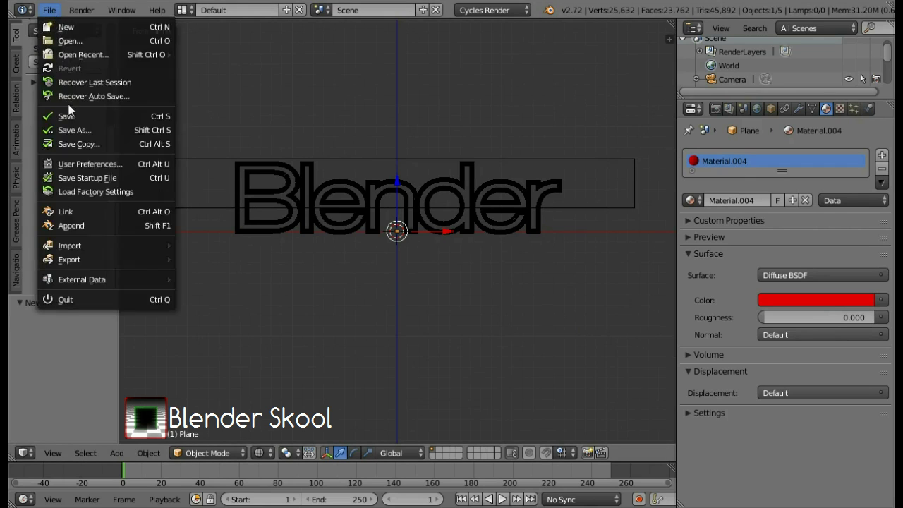
pyautogui.click(73, 117)
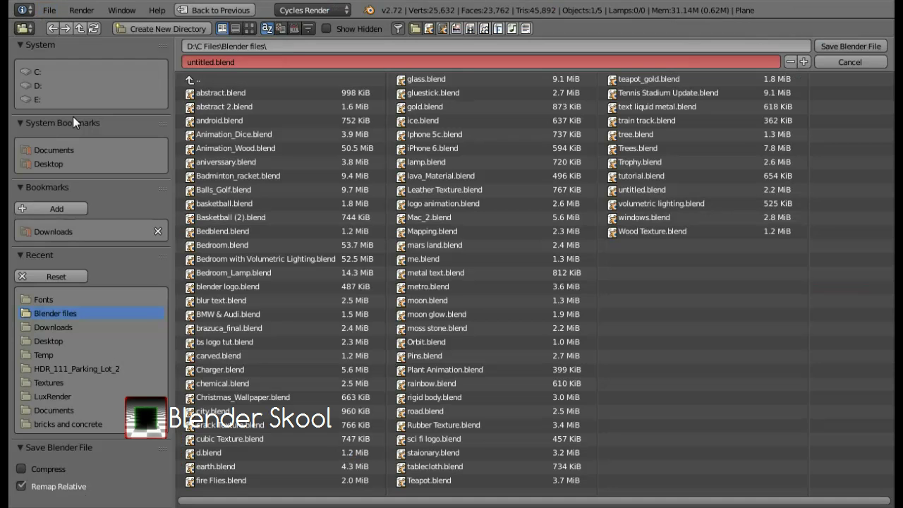
pyautogui.click(657, 175)
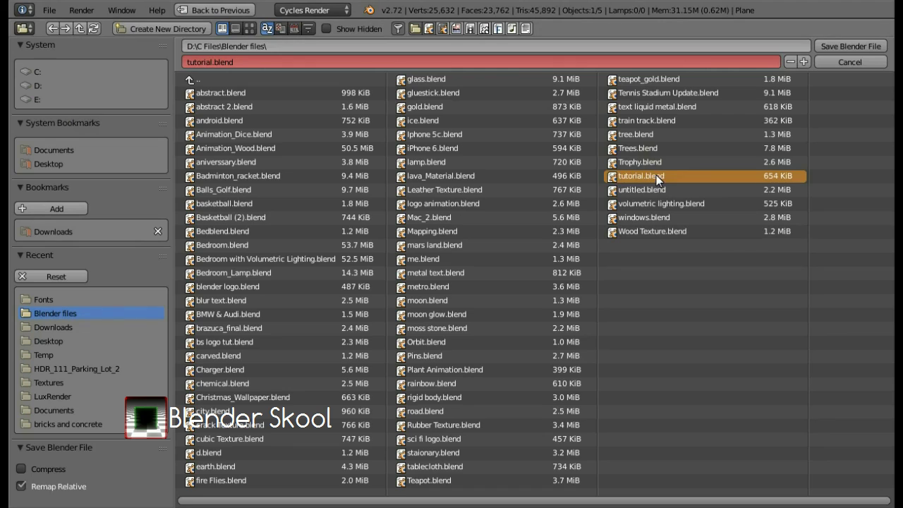
pyautogui.click(854, 46)
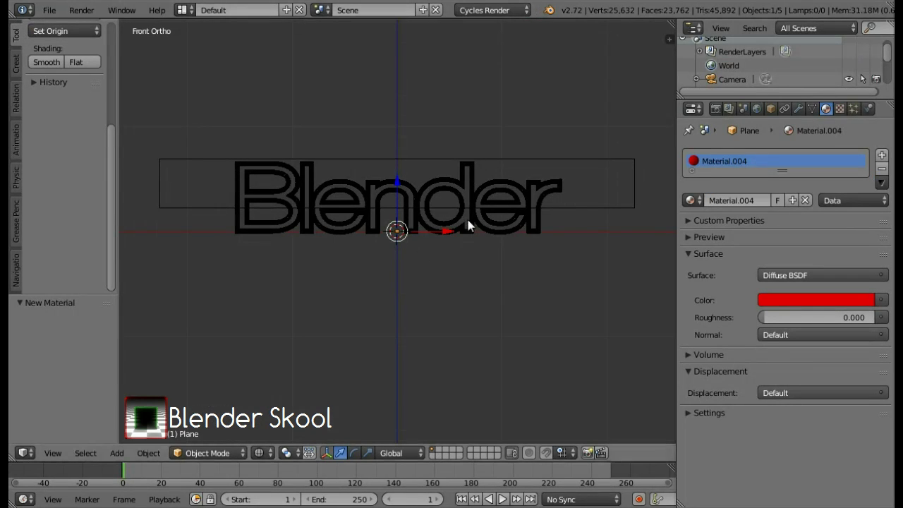
pyautogui.scroll(-1, 452, 280)
pyautogui.scroll(-1, 452, 280)
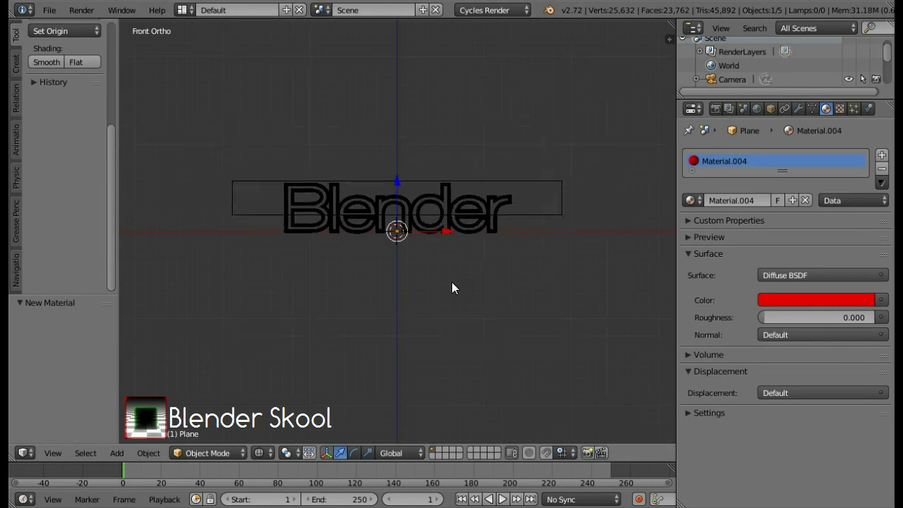
pyautogui.scroll(2, 473, 200)
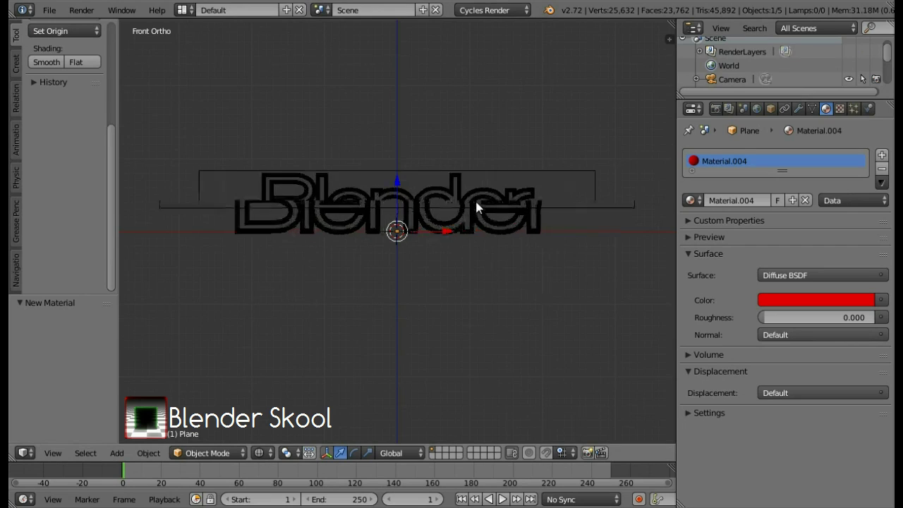
# Step: Set the world's surface color to black
pyautogui.click(756, 108)
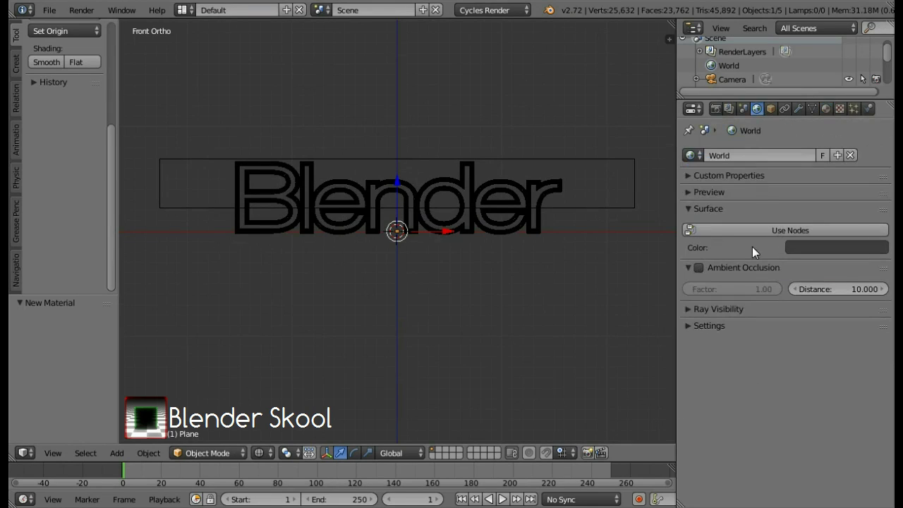
pyautogui.click(805, 248)
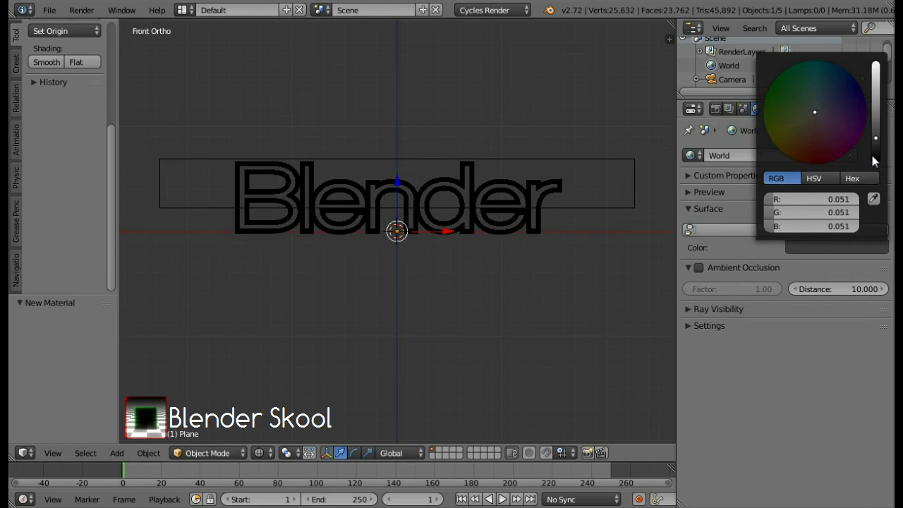
pyautogui.moveTo(877, 161); pyautogui.dragTo(878, 165)
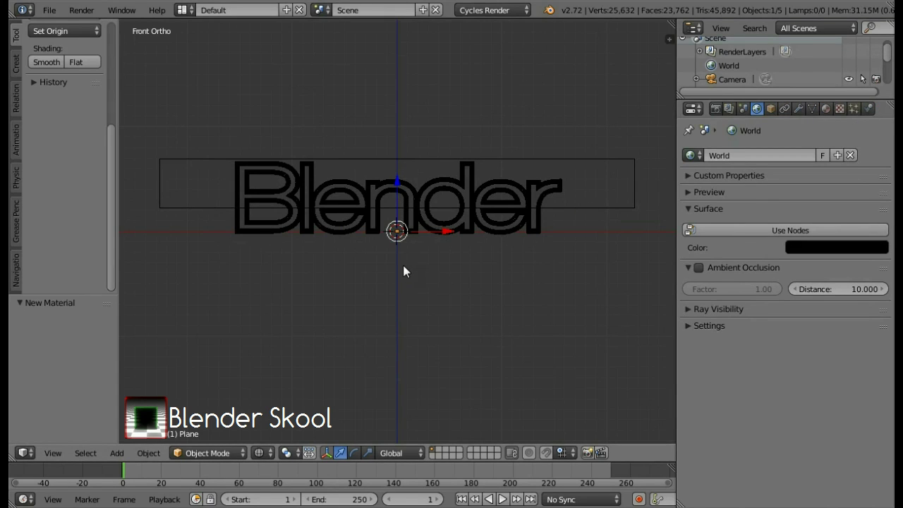
# Step: Preview the scene in Rendered viewport shading, then return the viewport to wireframe
pyautogui.scroll(2, 403, 266)
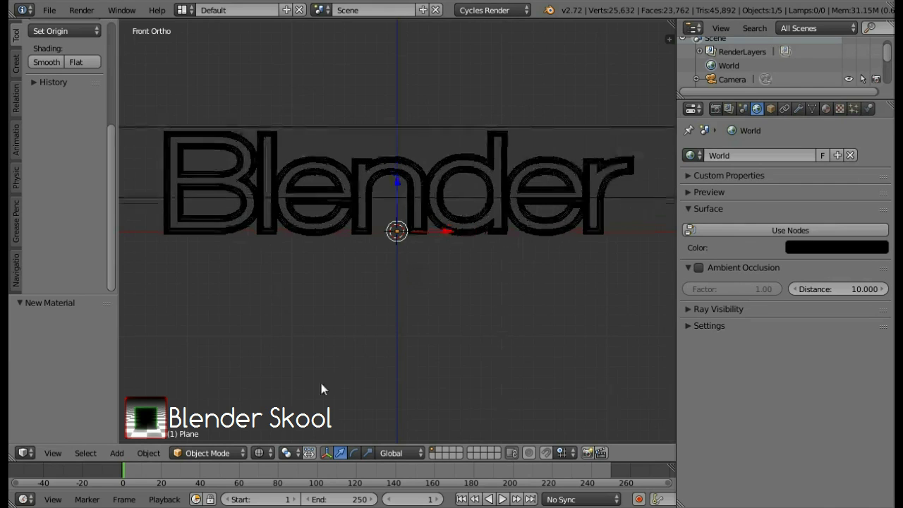
pyautogui.click(265, 454)
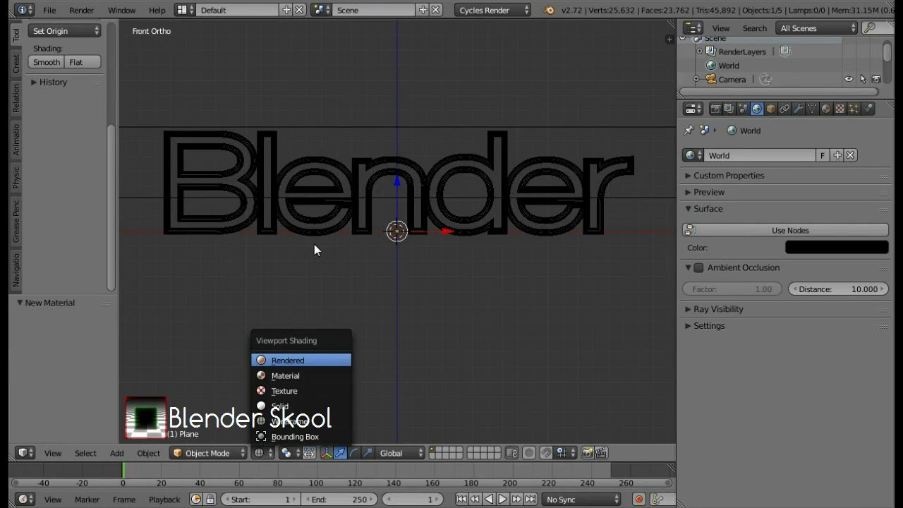
pyautogui.press('Return')
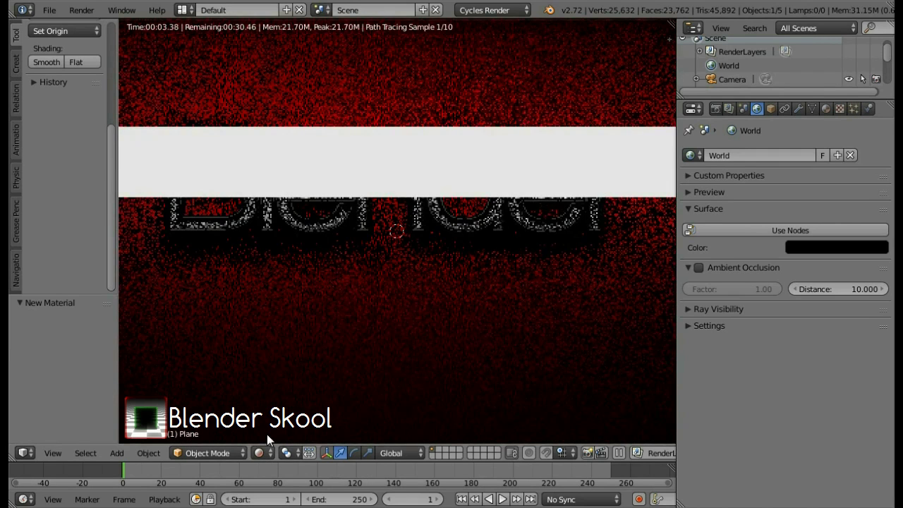
pyautogui.click(259, 453)
pyautogui.click(281, 405)
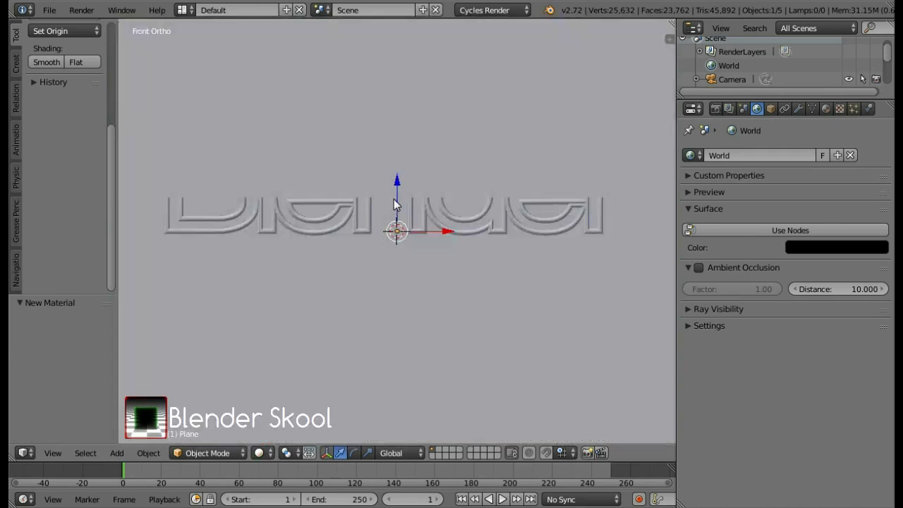
pyautogui.press('z')
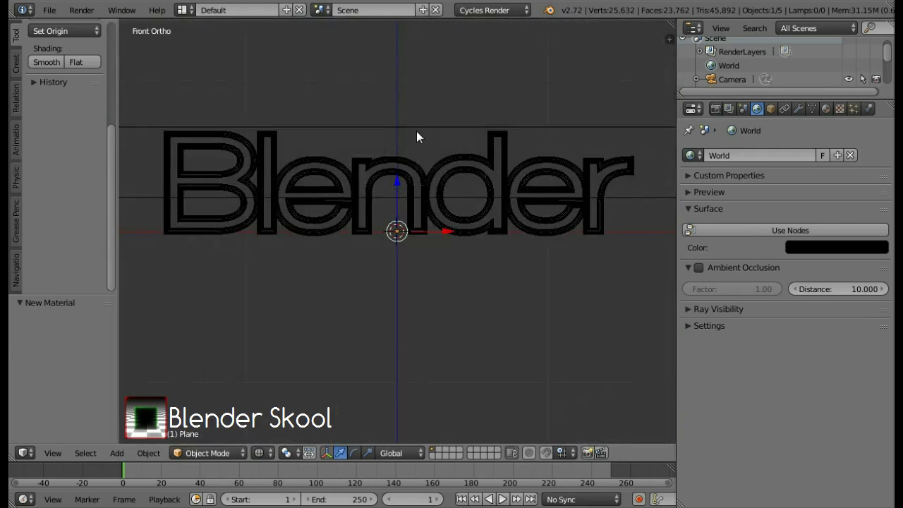
# Step: Select the emissive front plane and disable its Camera ray visibility in the object settings
pyautogui.rightClick(416, 130)
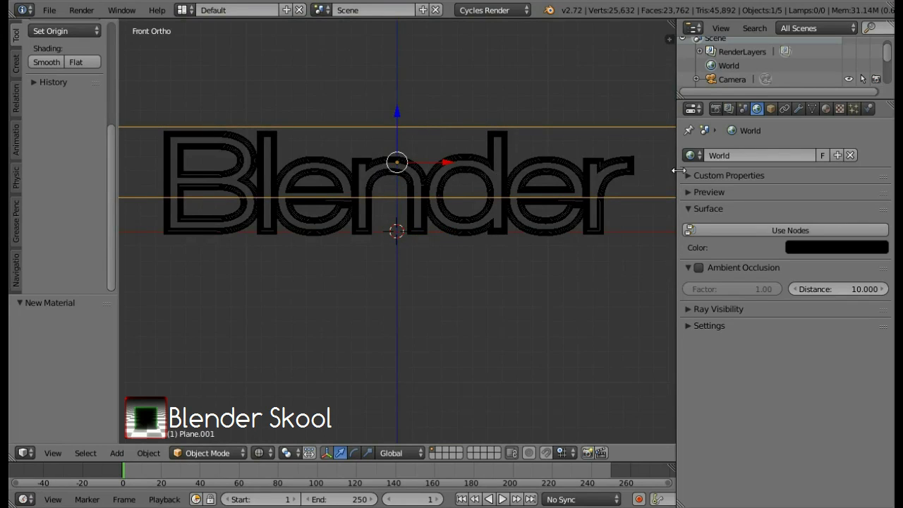
pyautogui.click(772, 108)
pyautogui.scroll(-6, 754, 329)
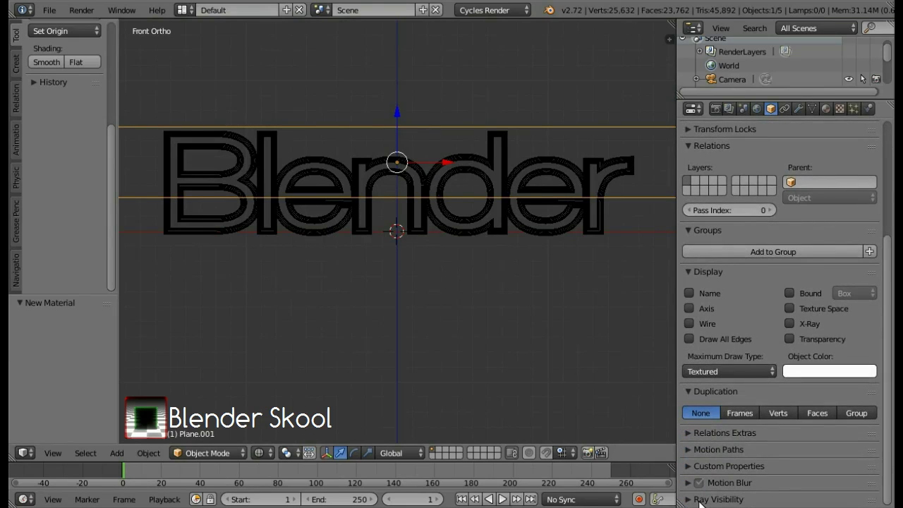
pyautogui.click(699, 500)
pyautogui.scroll(-2, 712, 482)
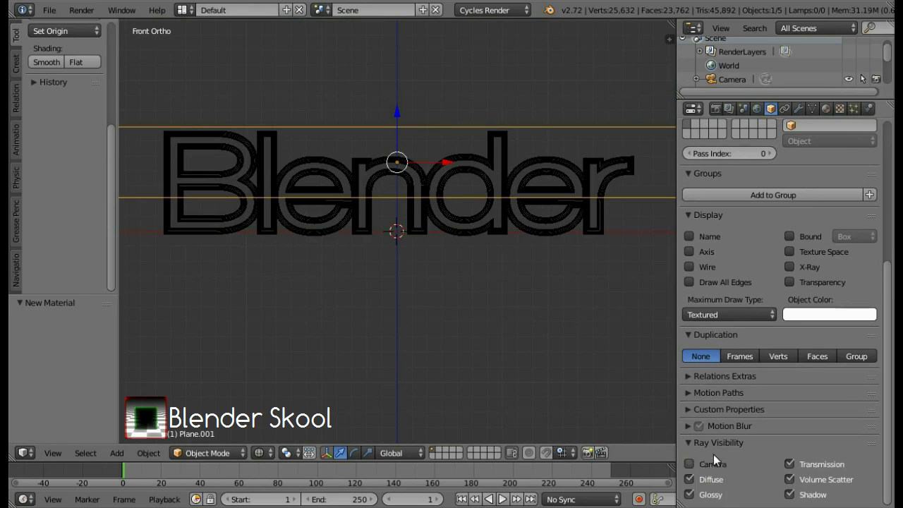
pyautogui.click(708, 445)
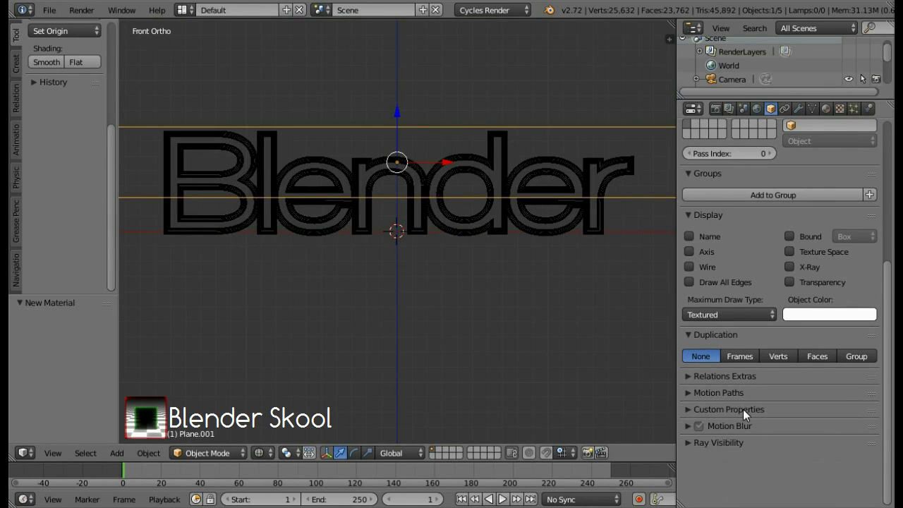
pyautogui.scroll(5, 743, 409)
pyautogui.scroll(4, 744, 407)
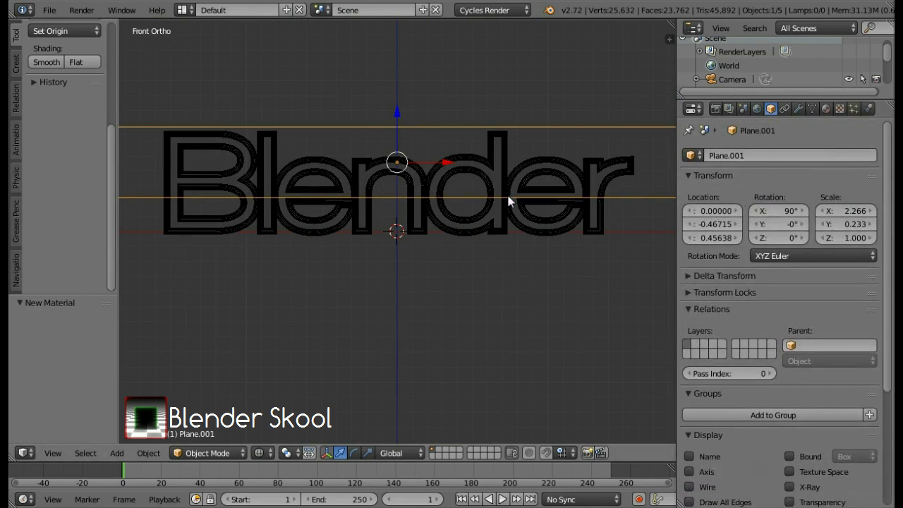
# Step: Frame the text in the front view and align the camera to that view
pyautogui.scroll(-4, 508, 202)
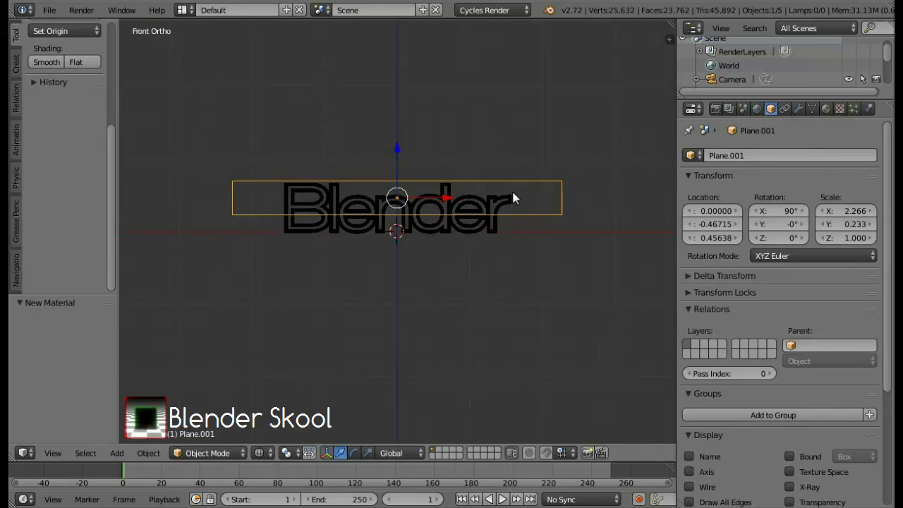
pyautogui.scroll(2, 511, 199)
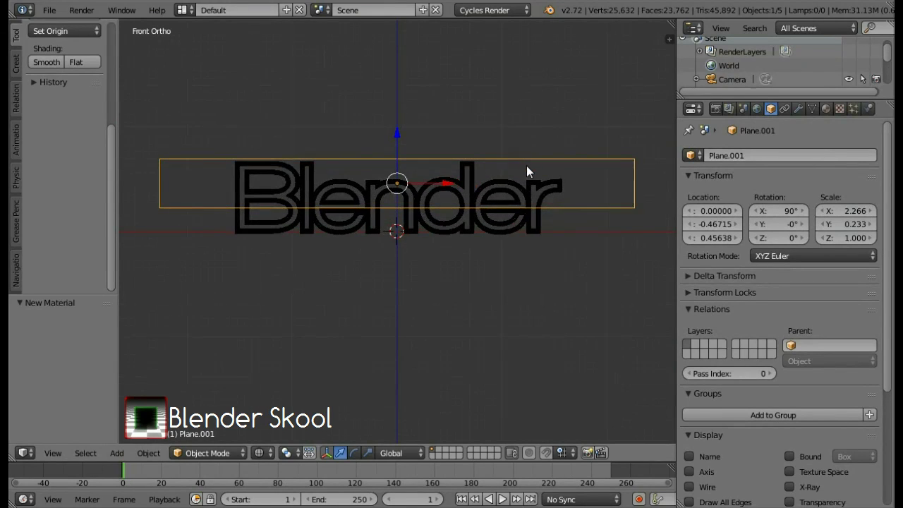
pyautogui.scroll(2, 444, 181)
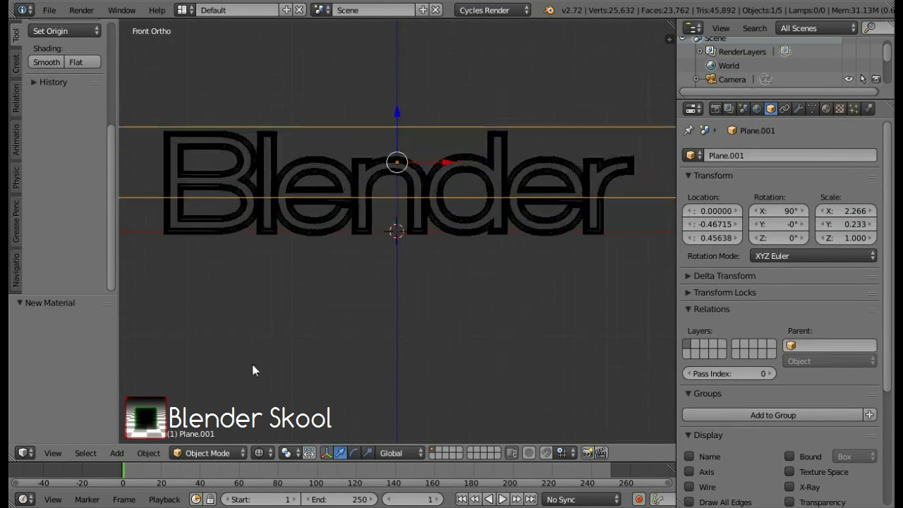
pyautogui.scroll(-2, 223, 385)
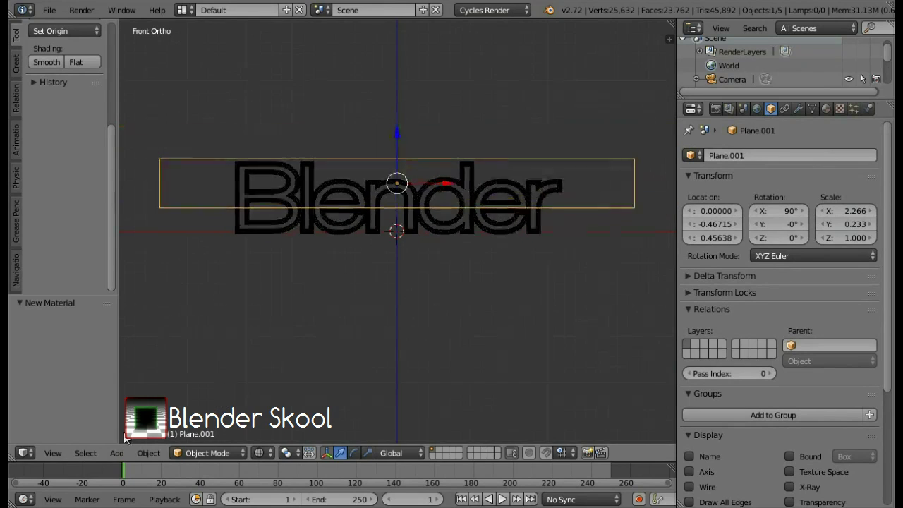
pyautogui.click(53, 453)
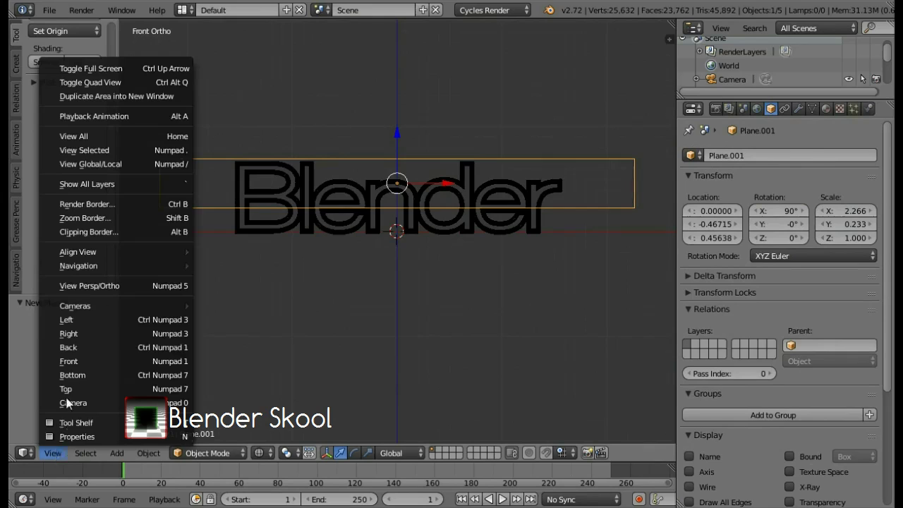
pyautogui.click(153, 353)
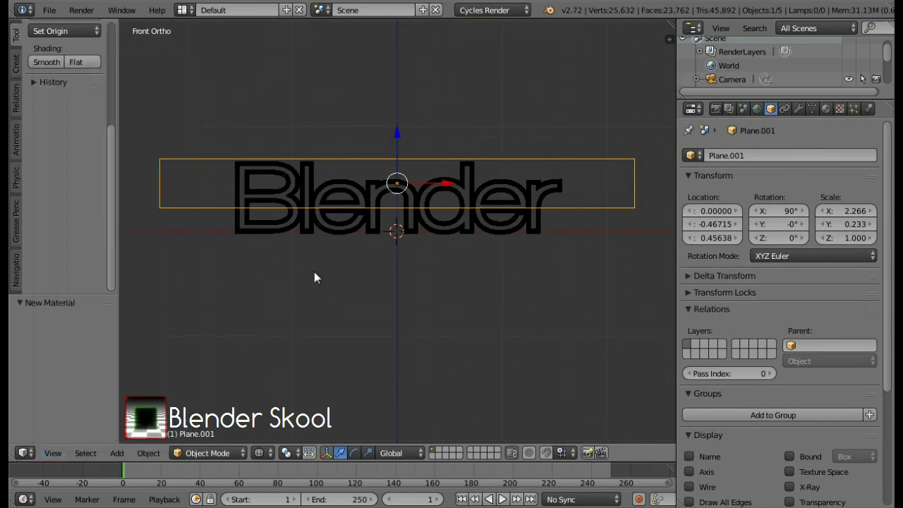
pyautogui.keyDown('shift'); pyautogui.moveTo(324, 243); pyautogui.dragTo(331, 268, button='middle'); pyautogui.keyUp('shift')
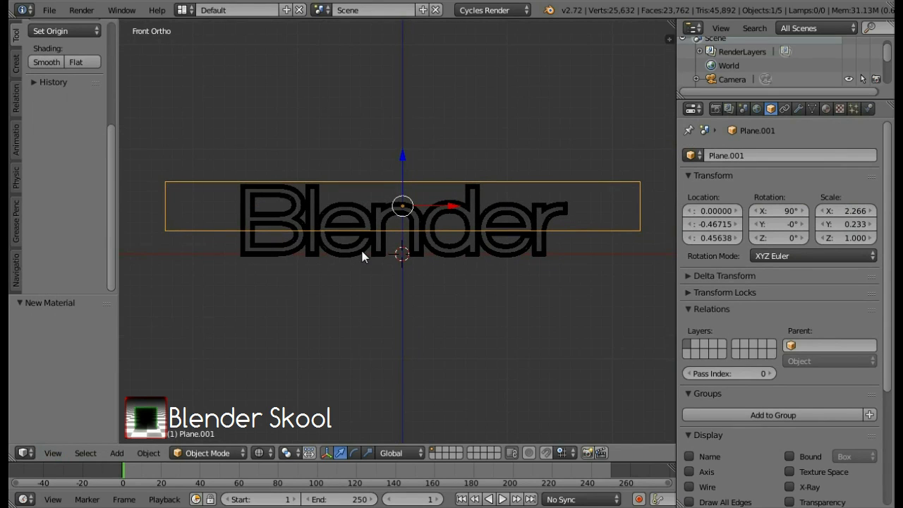
pyautogui.press('ctrl+alt+KP_0')
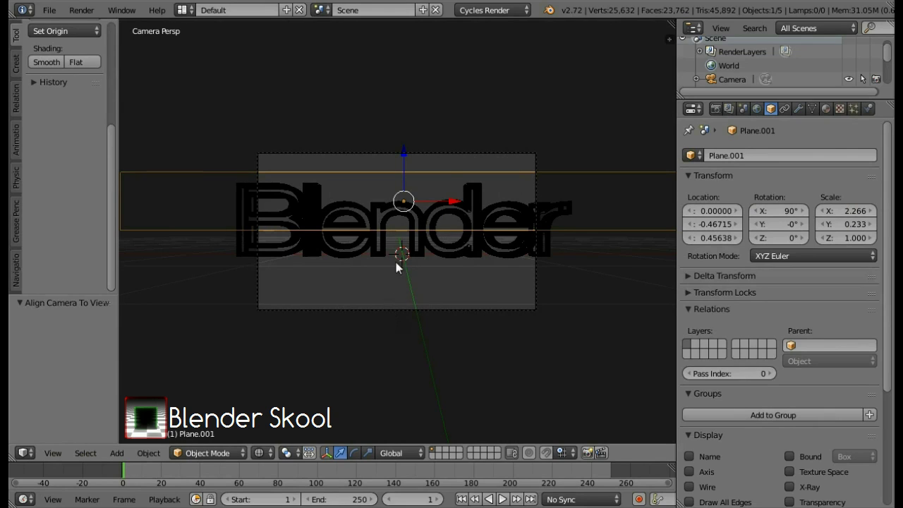
# Step: Select the camera and move it about 1.5 units away from the text along the global Y axis
pyautogui.rightClick(445, 187)
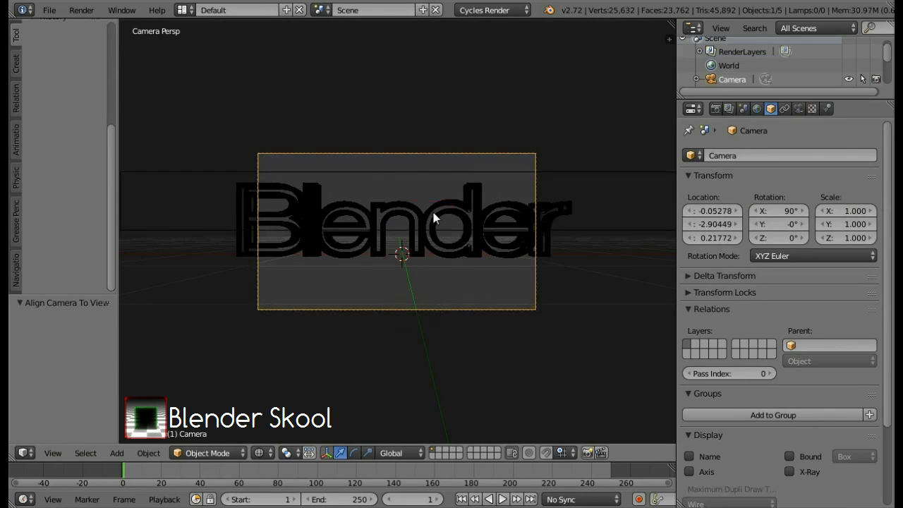
pyautogui.scroll(3, 410, 249)
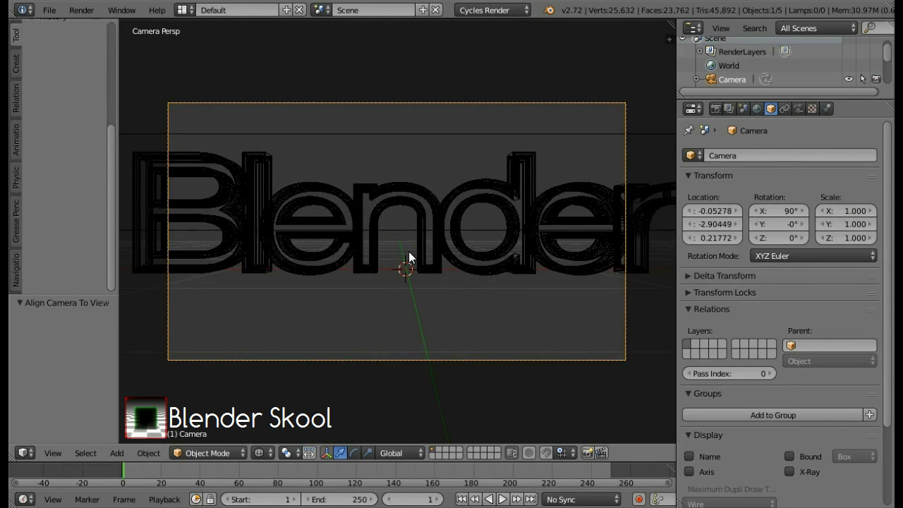
pyautogui.press('g')
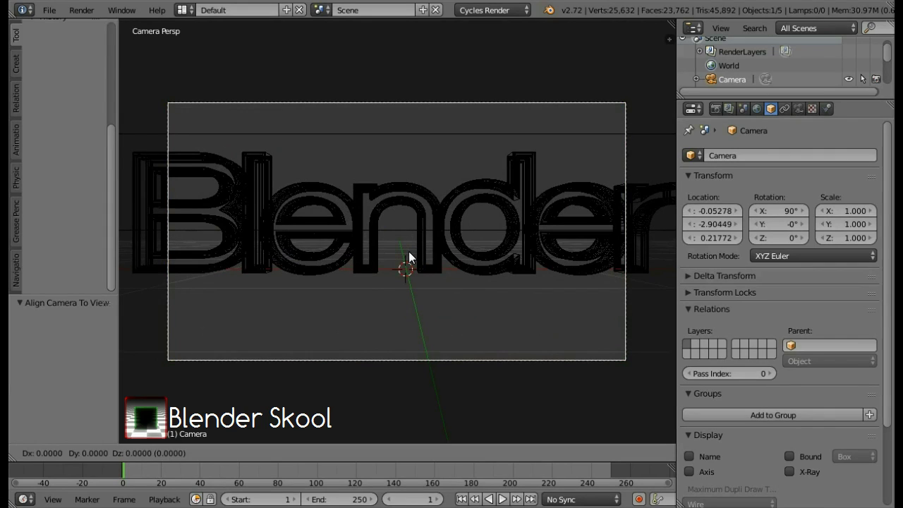
pyautogui.press('y')
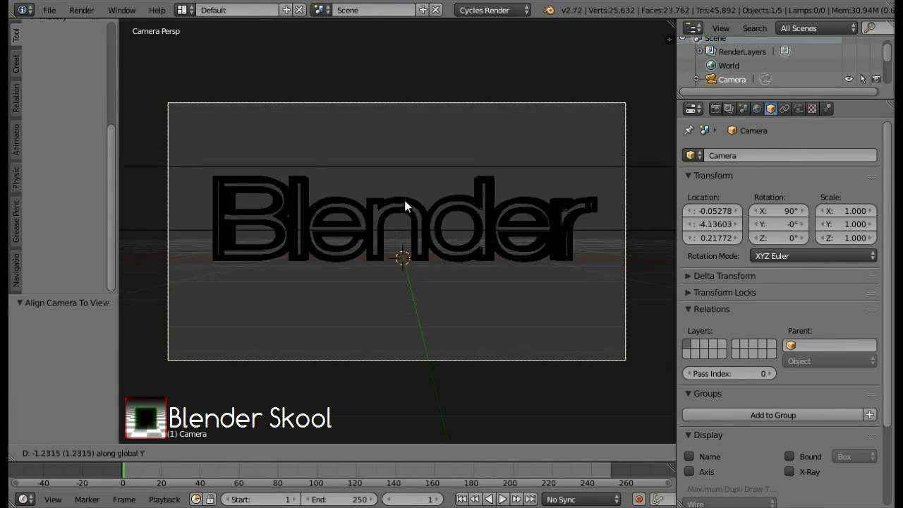
pyautogui.click(398, 277)
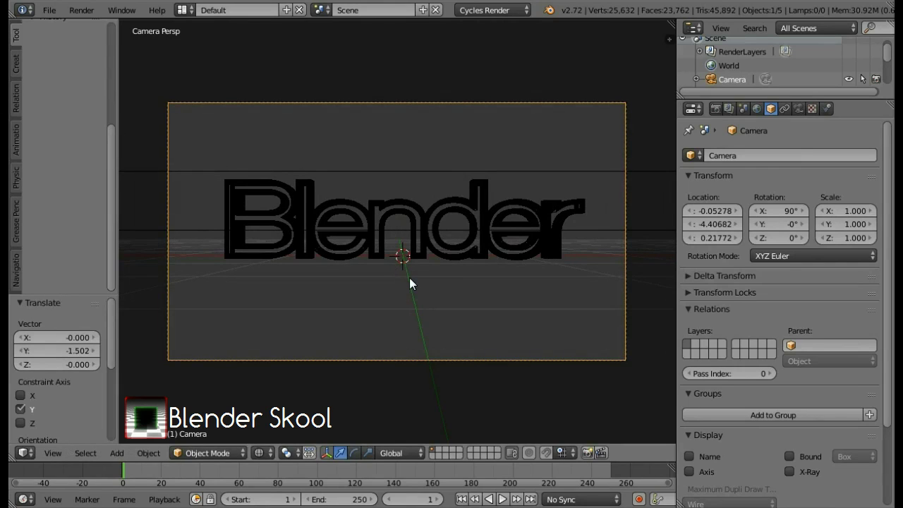
# Step: Move the camera up 0.05 units along the global Z axis
pyautogui.press('g')
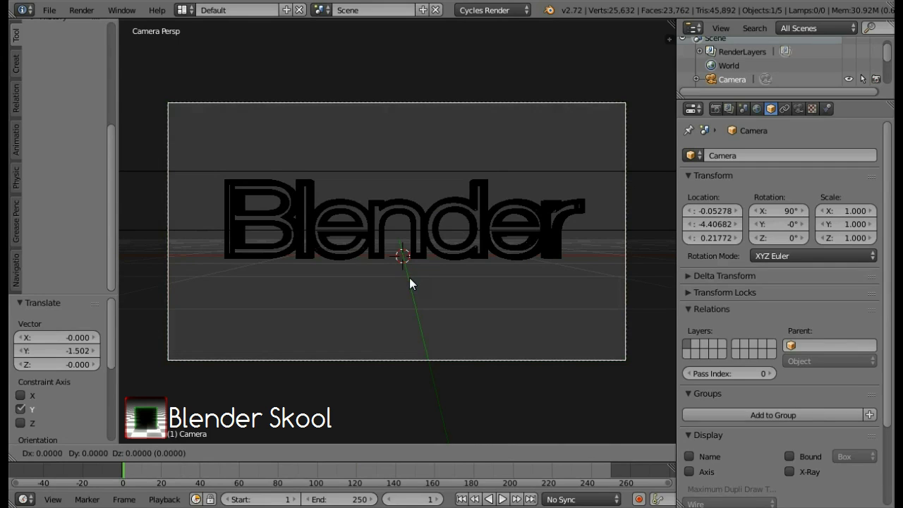
pyautogui.press('z')
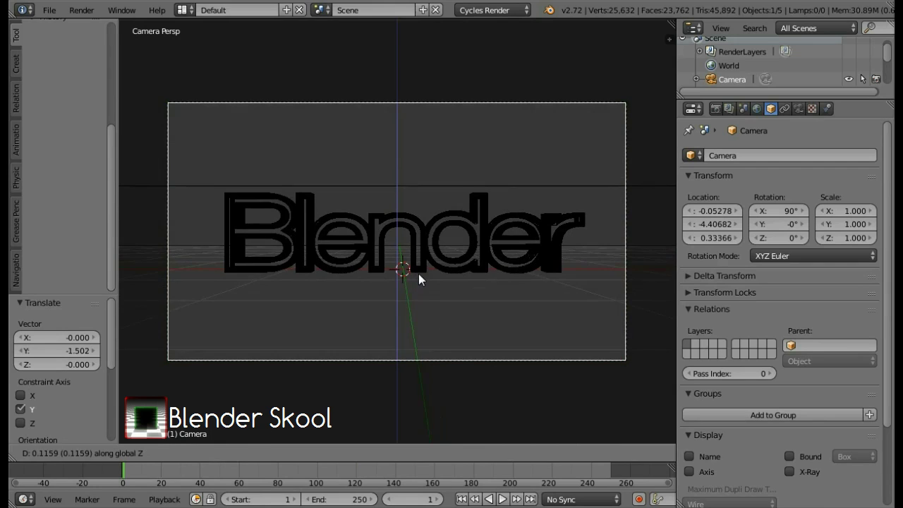
pyautogui.write('.05')
pyautogui.press('Return')
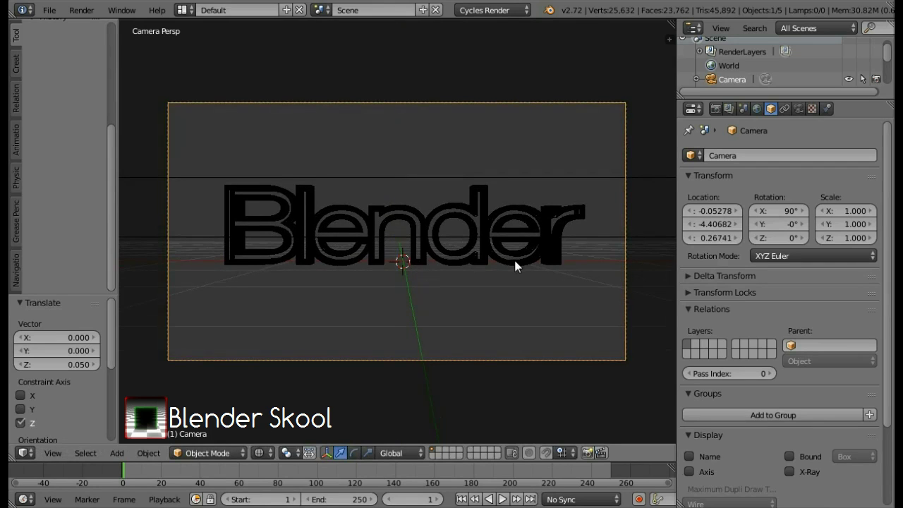
# Step: Switch the viewport to solid shading and save the scene over the existing tutorial.blend
pyautogui.hotkey('shift', 'z')
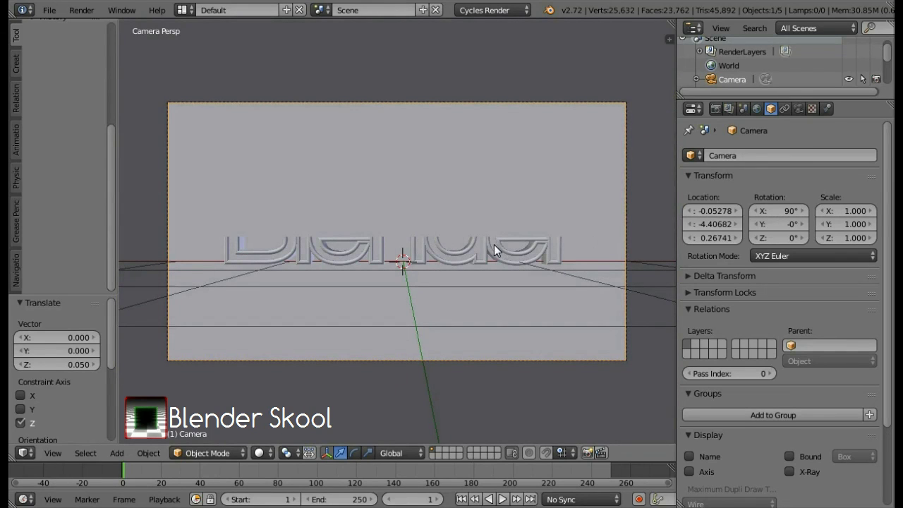
pyautogui.hotkey('ctrl', 's')
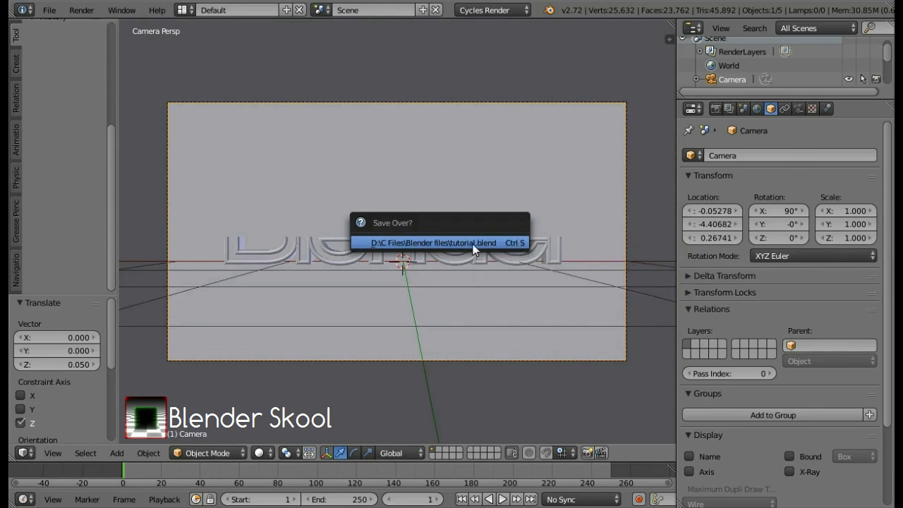
pyautogui.click(474, 245)
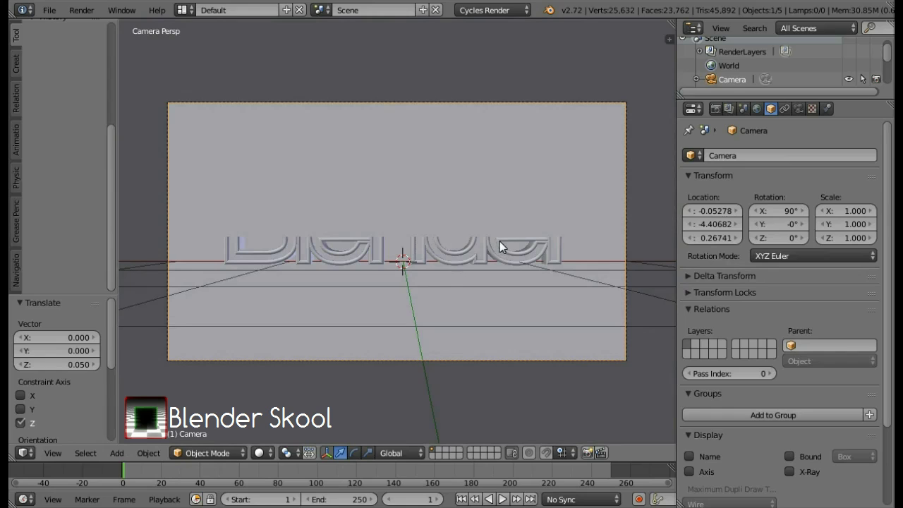
# Step: Set the final render samples to 200 in the scene's Cycles sampling settings
pyautogui.scroll(3, 500, 241)
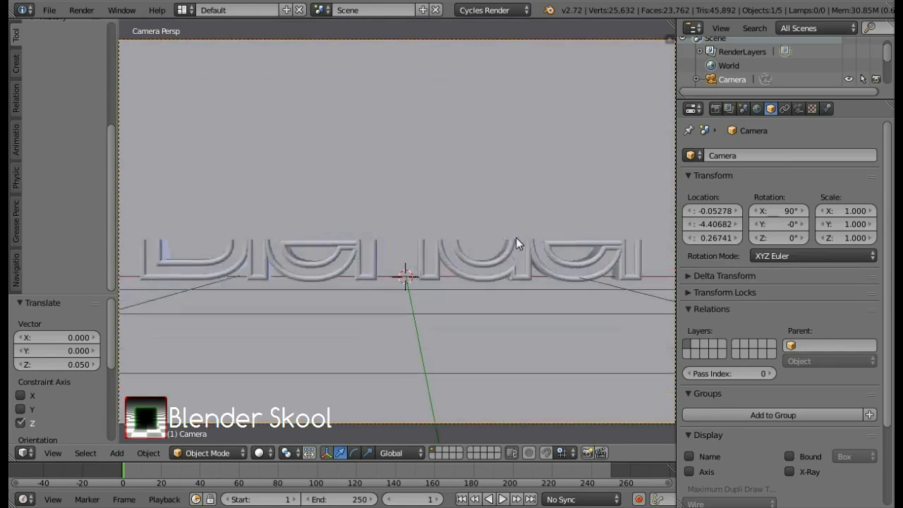
pyautogui.click(717, 109)
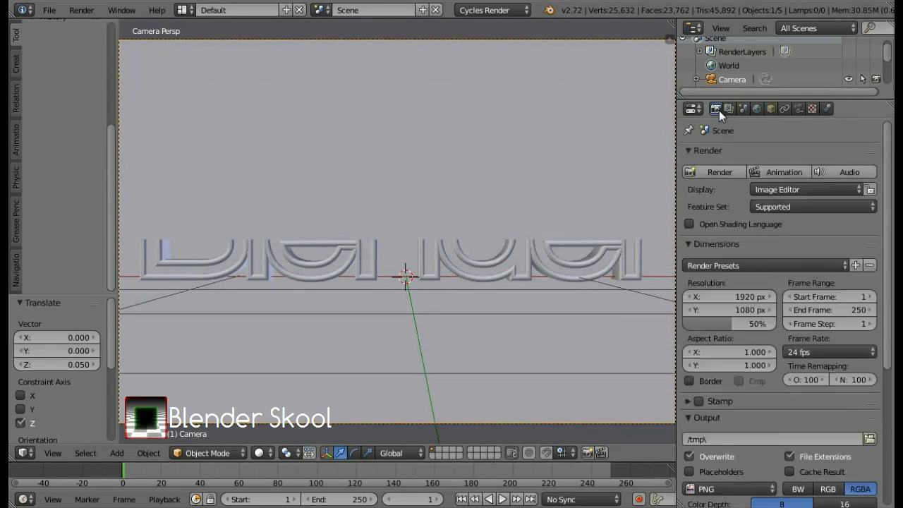
pyautogui.scroll(-5, 731, 238)
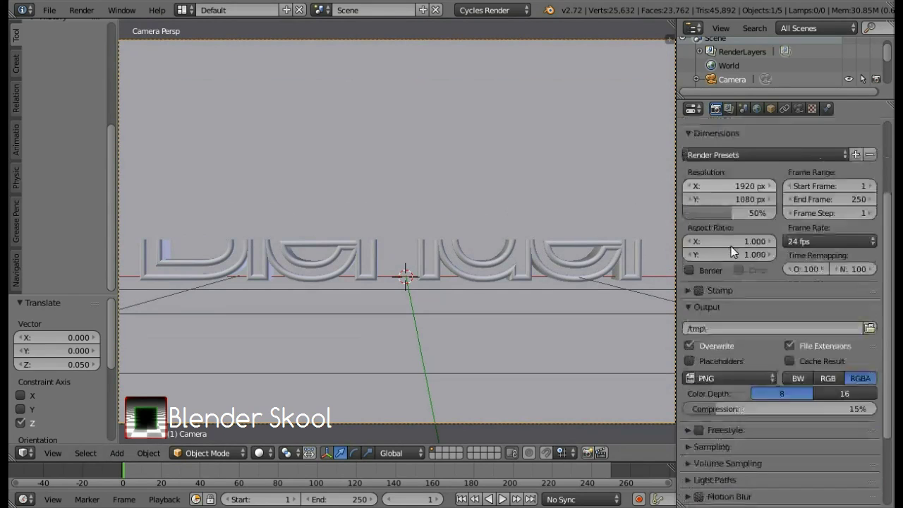
pyautogui.scroll(-3, 728, 262)
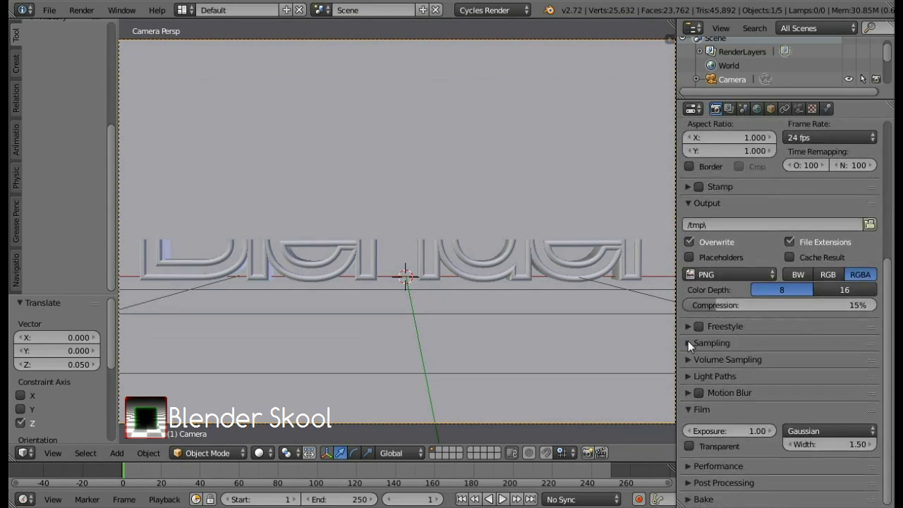
pyautogui.click(689, 344)
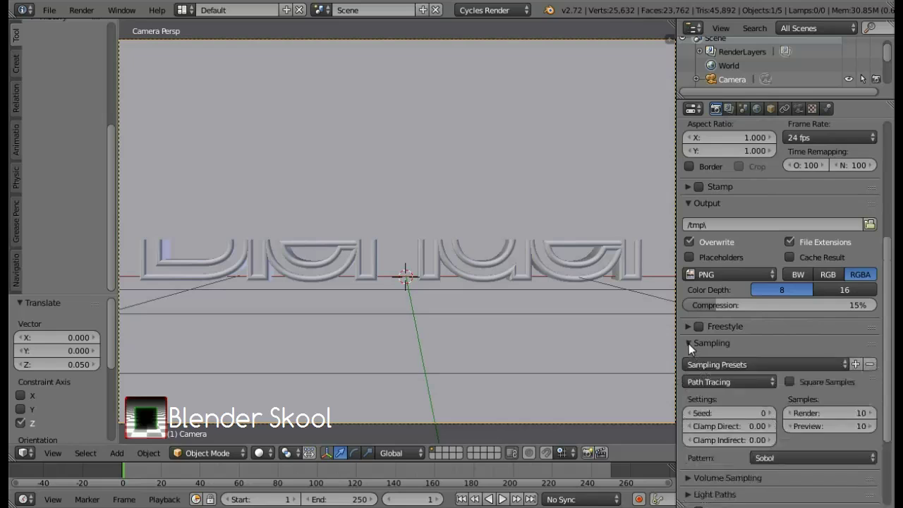
pyautogui.doubleClick(838, 412)
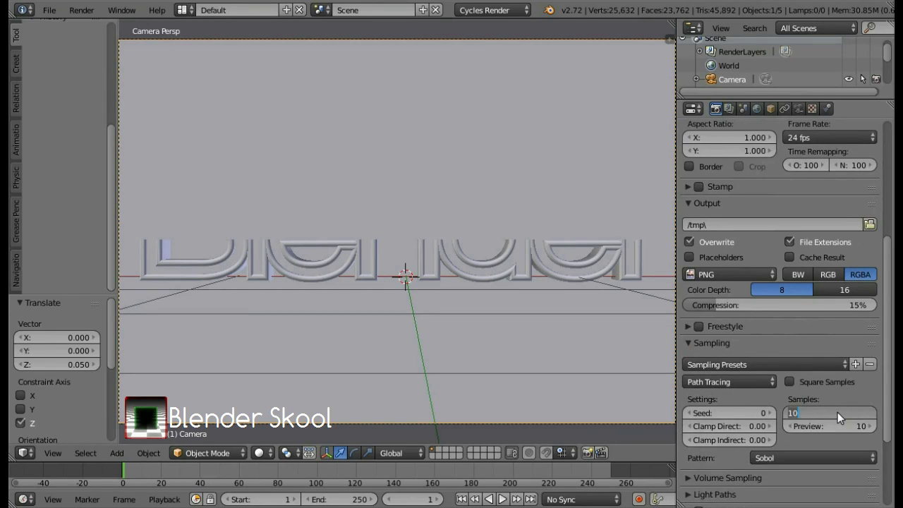
pyautogui.write('200')
pyautogui.press('Return')
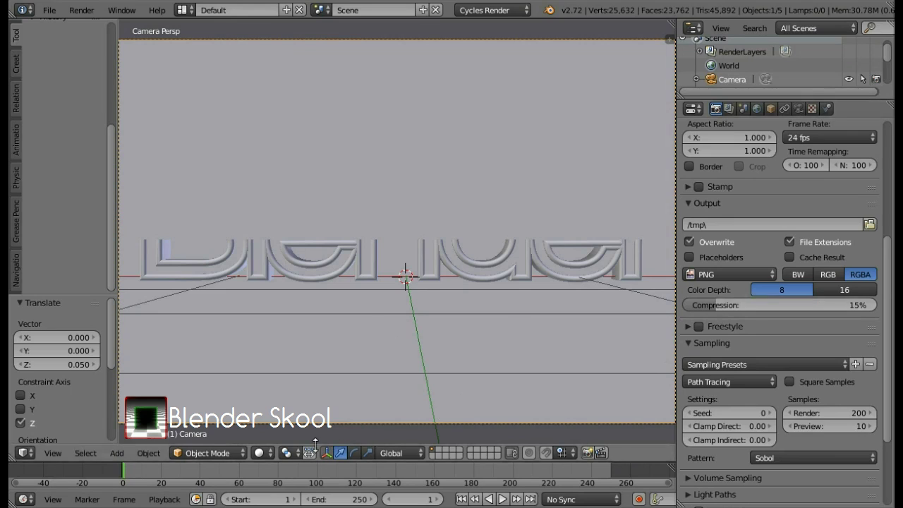
# Step: Preview the camera view in rendered viewport shading and return it to solid shading
pyautogui.click(261, 453)
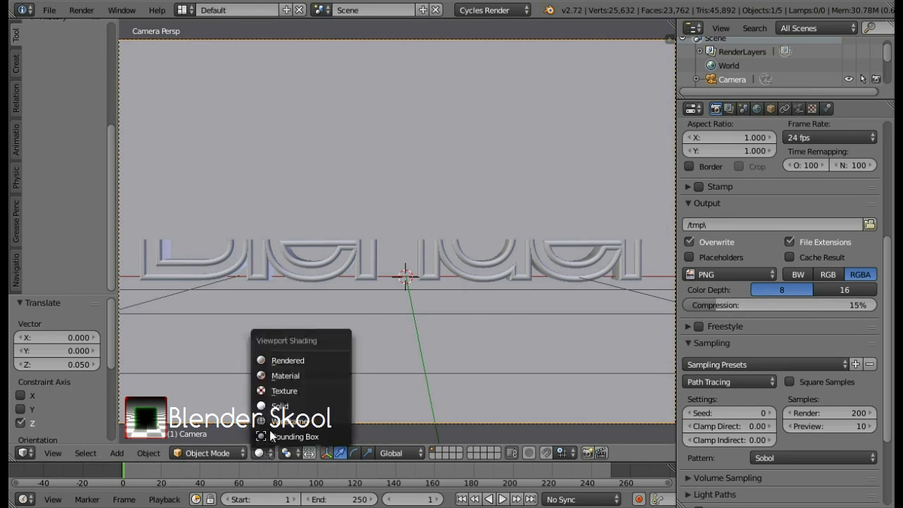
pyautogui.click(279, 360)
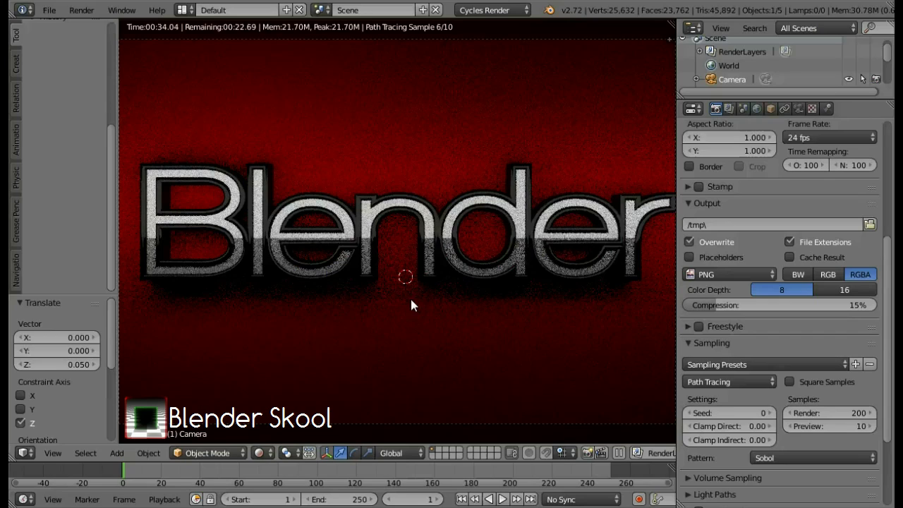
pyautogui.hotkey('shift', 'z')
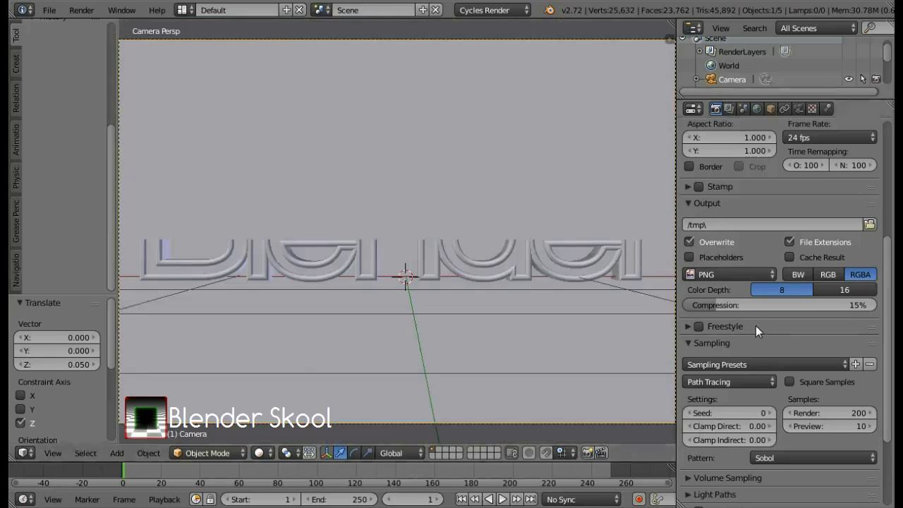
pyautogui.scroll(5, 755, 326)
pyautogui.scroll(4, 740, 228)
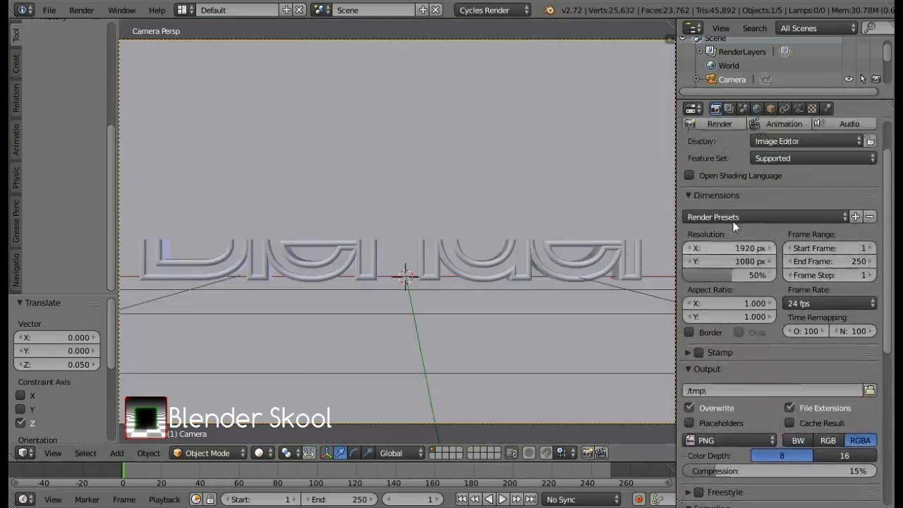